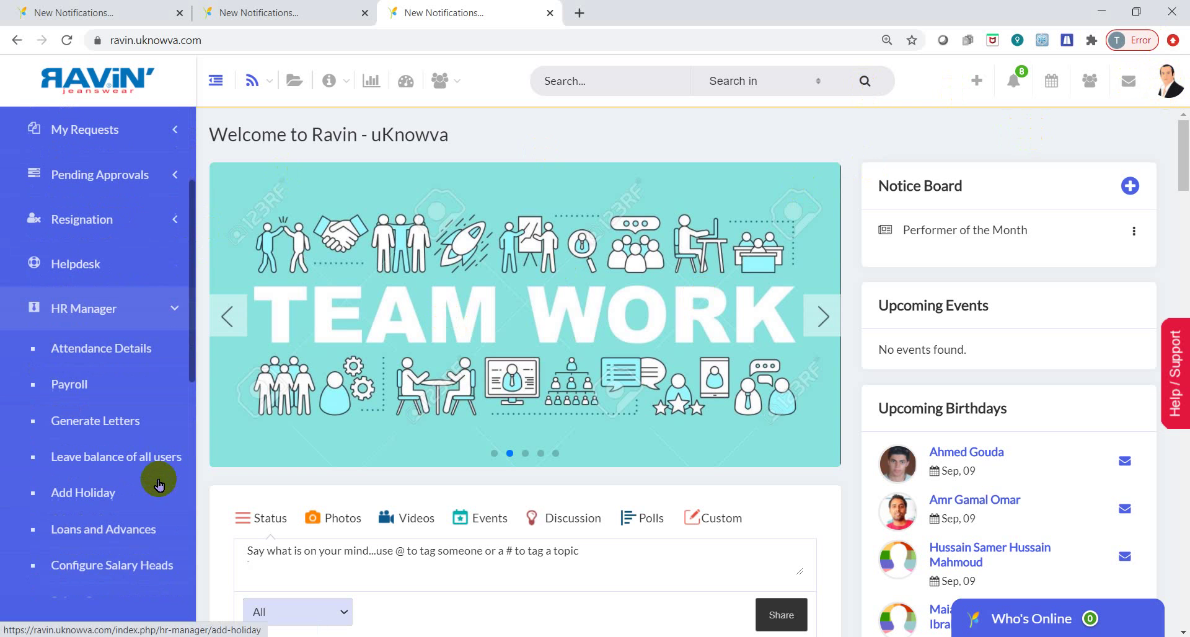
Open the payroll salary details and look over the employee salary list
left_click(83, 384)
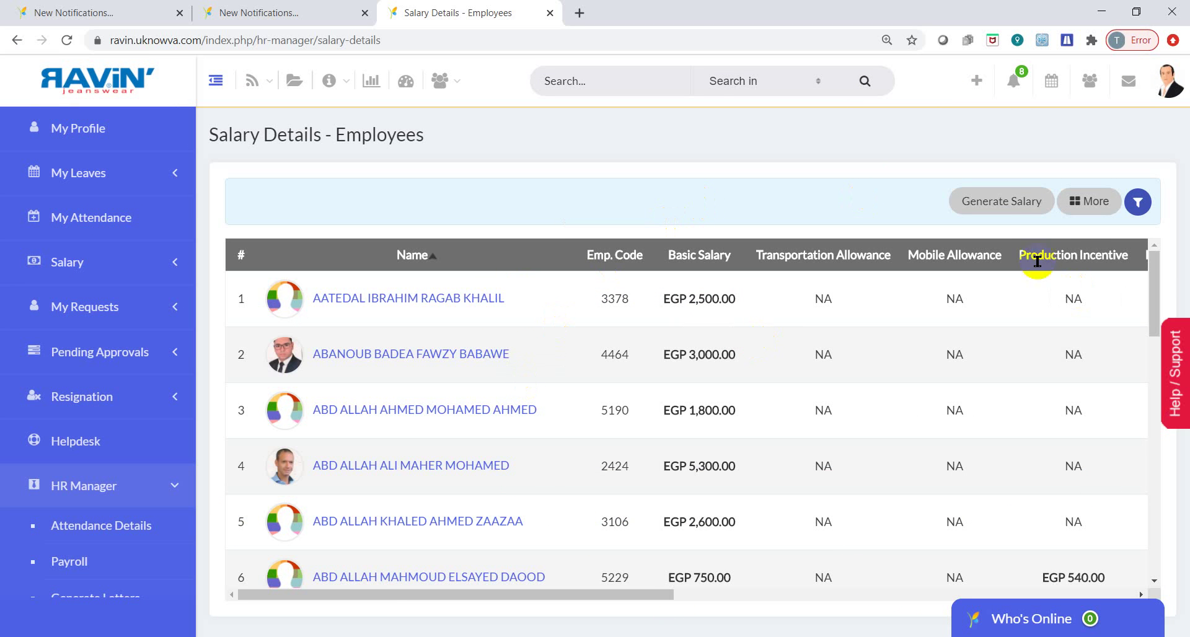
scroll(1018, 368, "down", 2)
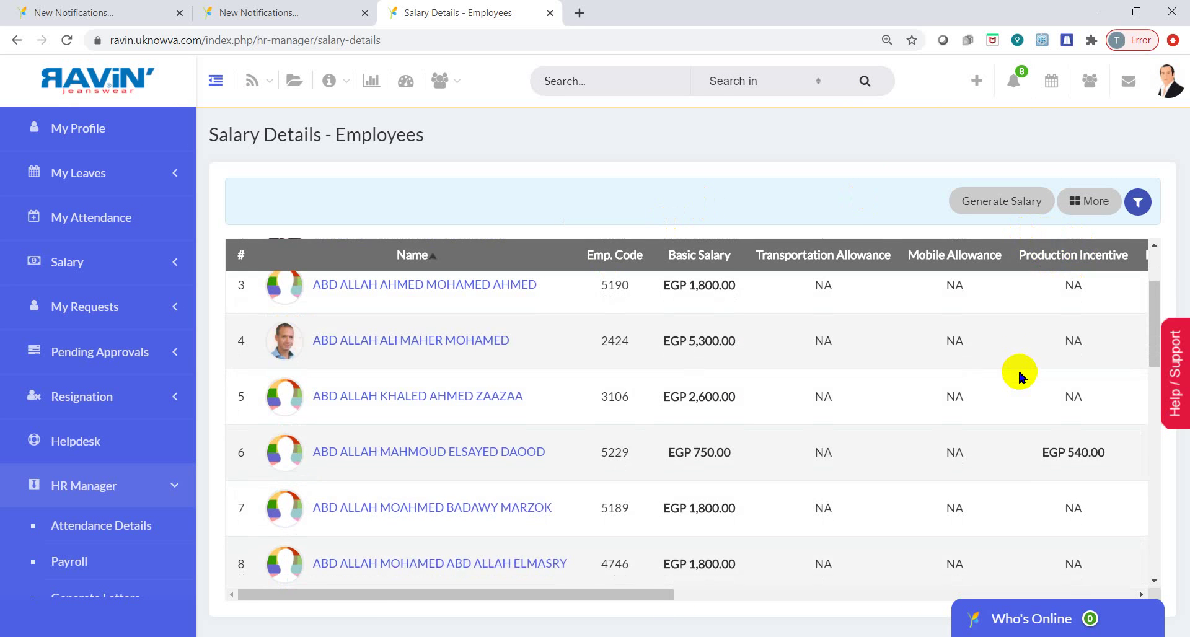
scroll(1017, 368, "up", 2)
Filter the salary details list by the employee's first name
left_click(1139, 199)
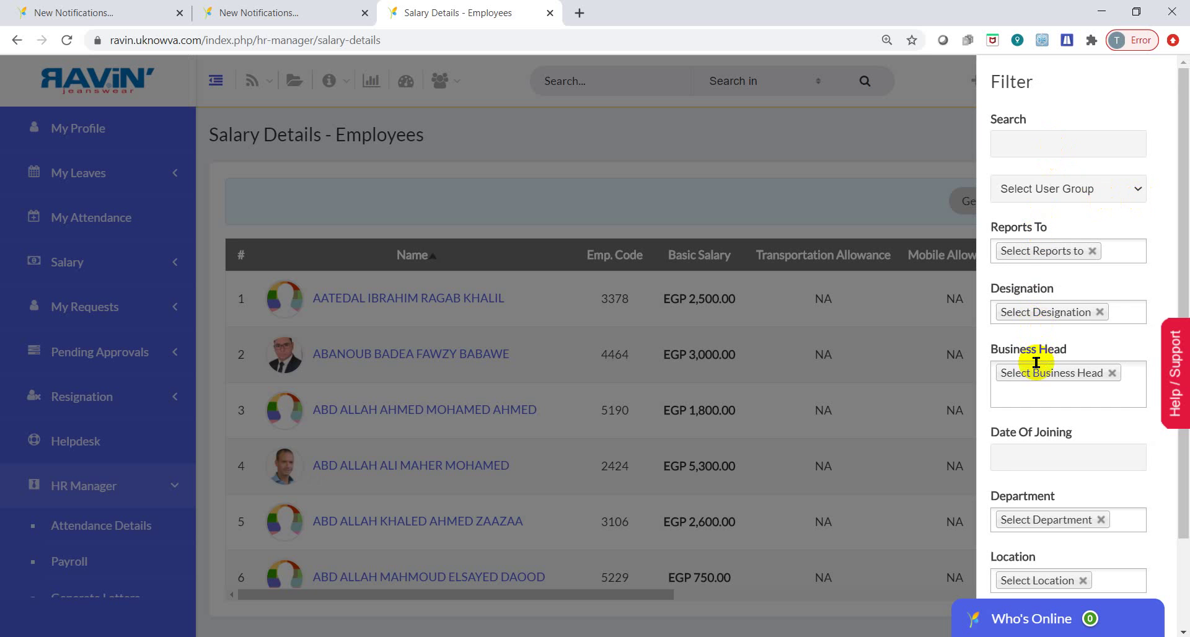
scroll(1035, 359, "down", 2)
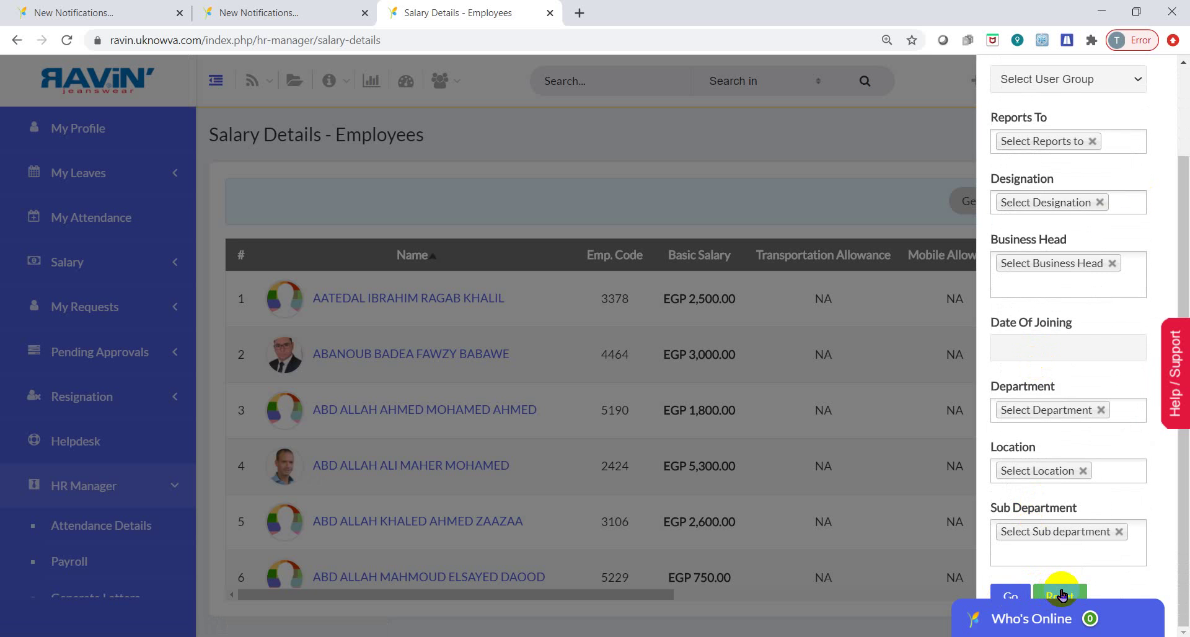
scroll(1024, 290, "up", 2)
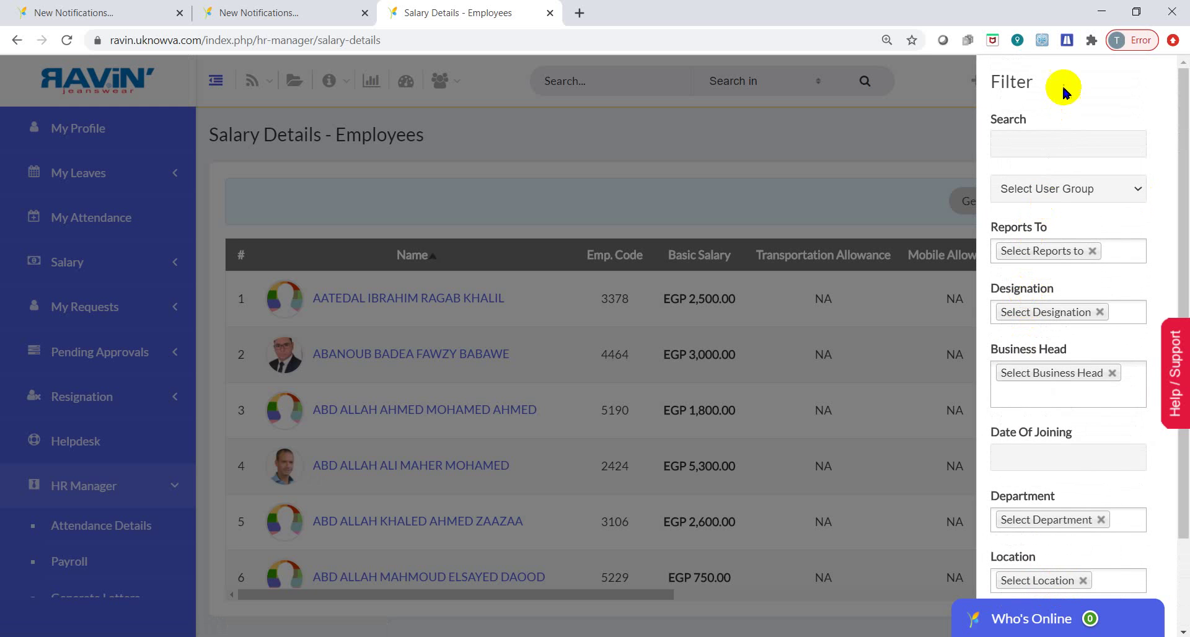
left_click(1028, 139)
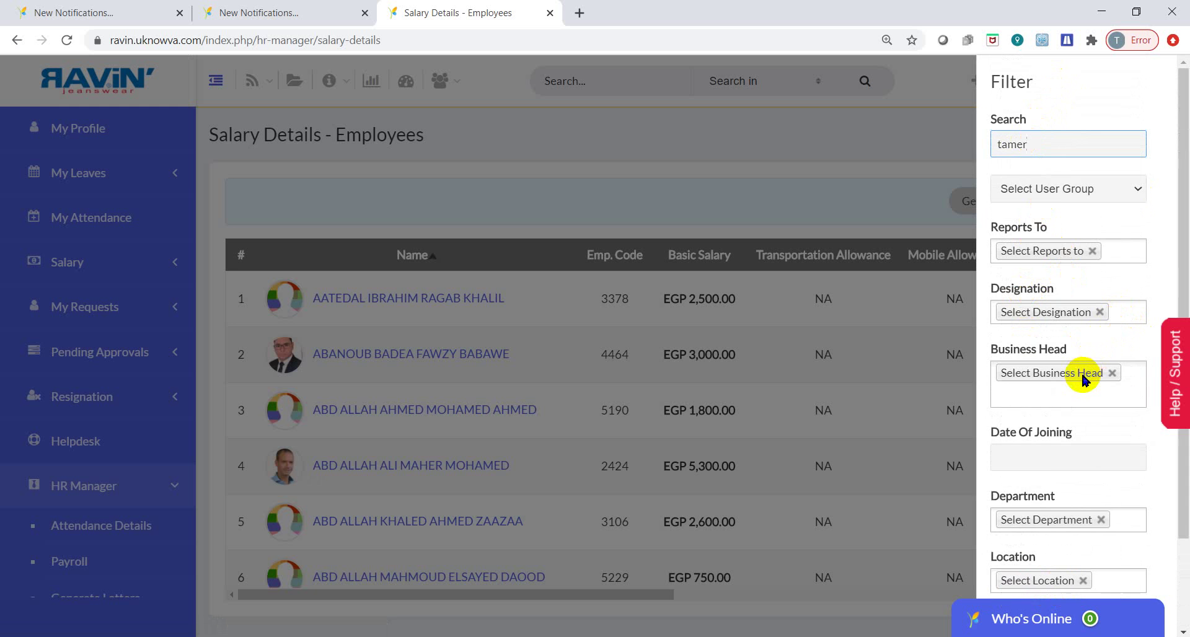
scroll(1083, 379, "down", 3)
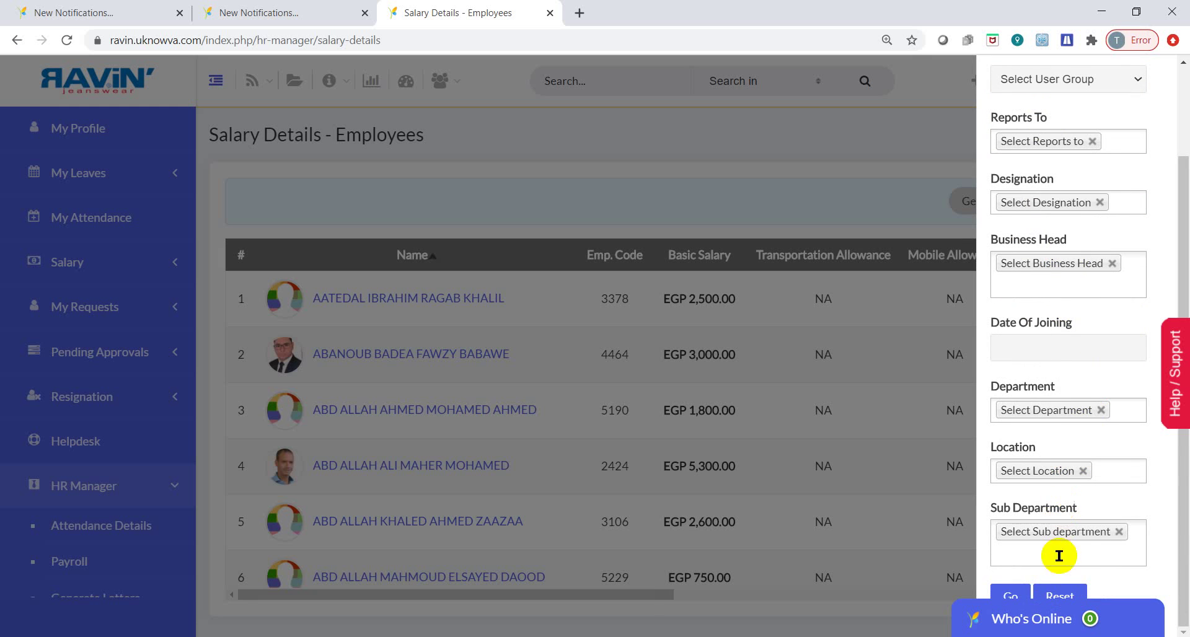
left_click(1008, 598)
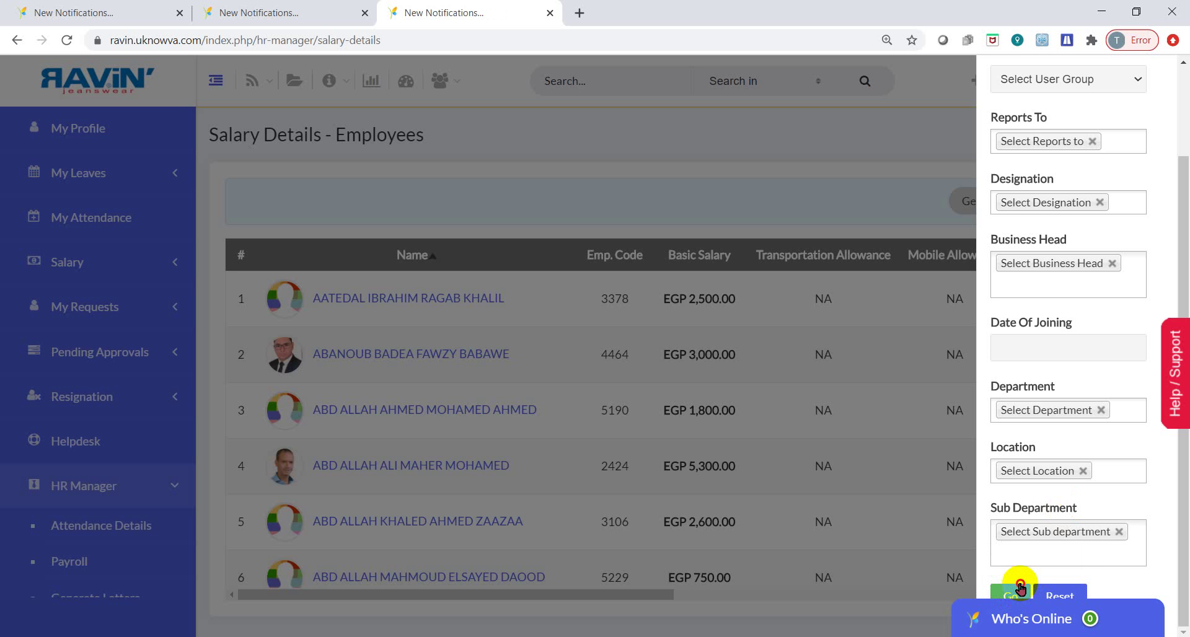
left_click(1020, 587)
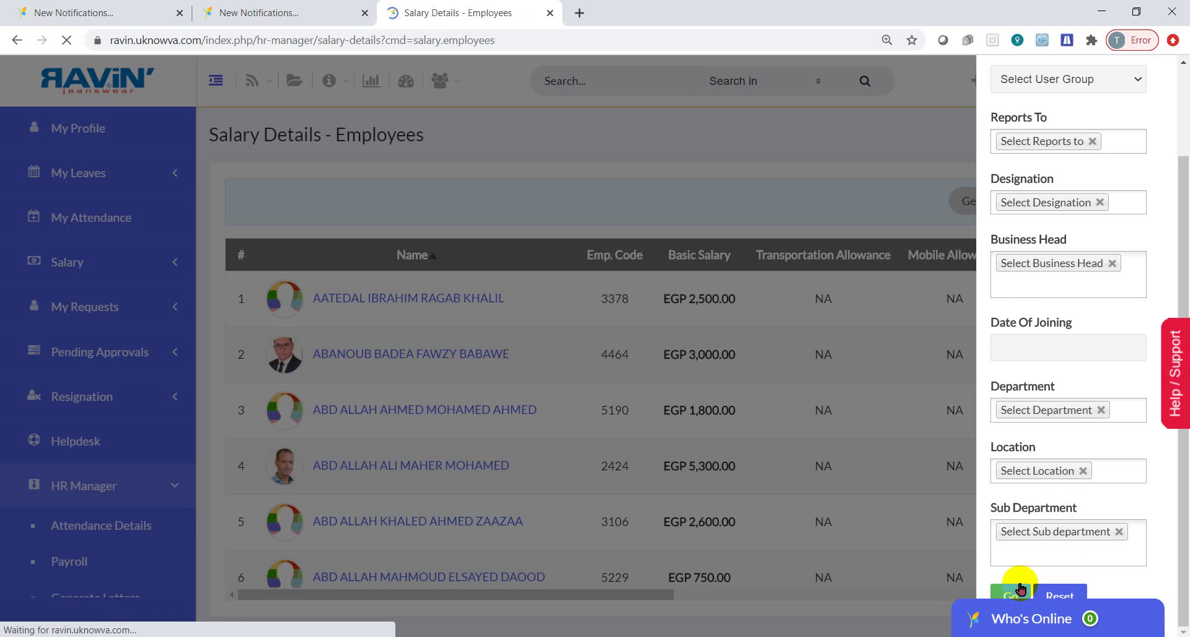
Examine the filtered employees' basic salaries, allowances and the record count below the table
scroll(642, 425, "down", 3)
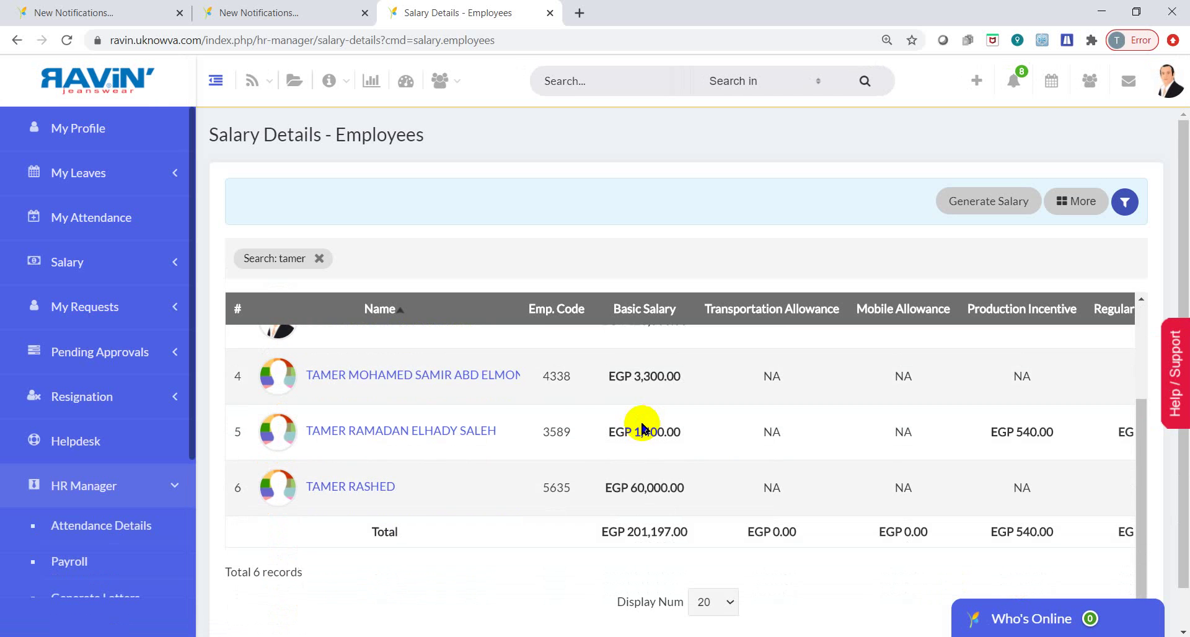
scroll(642, 425, "up", 3)
scroll(642, 425, "down", 3)
scroll(642, 425, "up", 3)
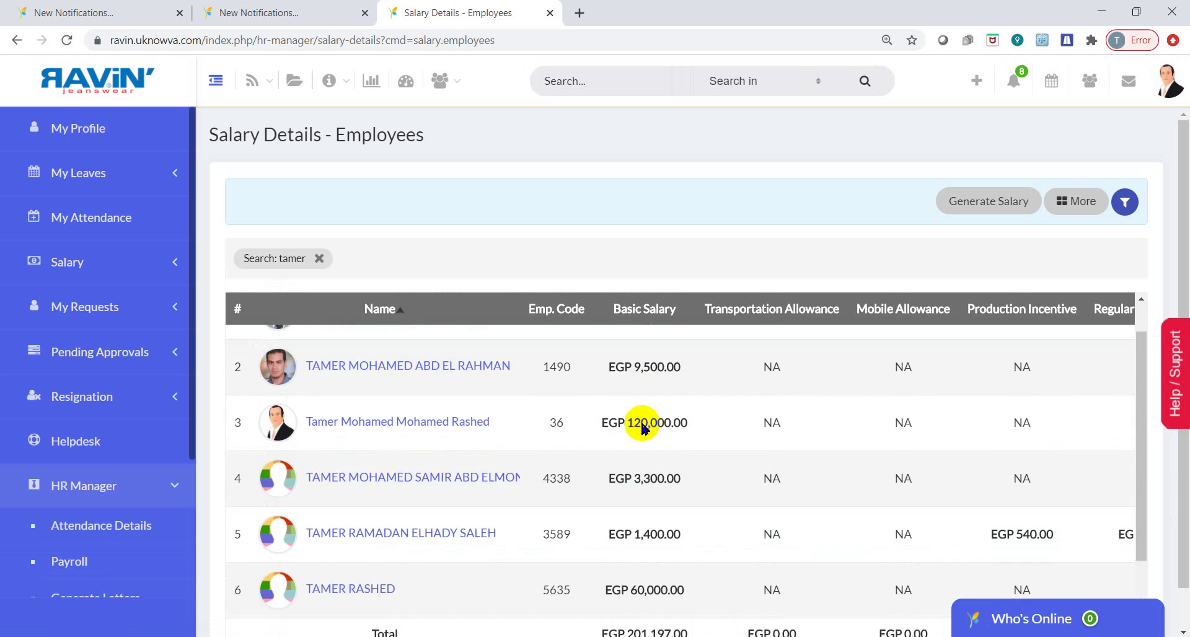
scroll(641, 425, "down", 3)
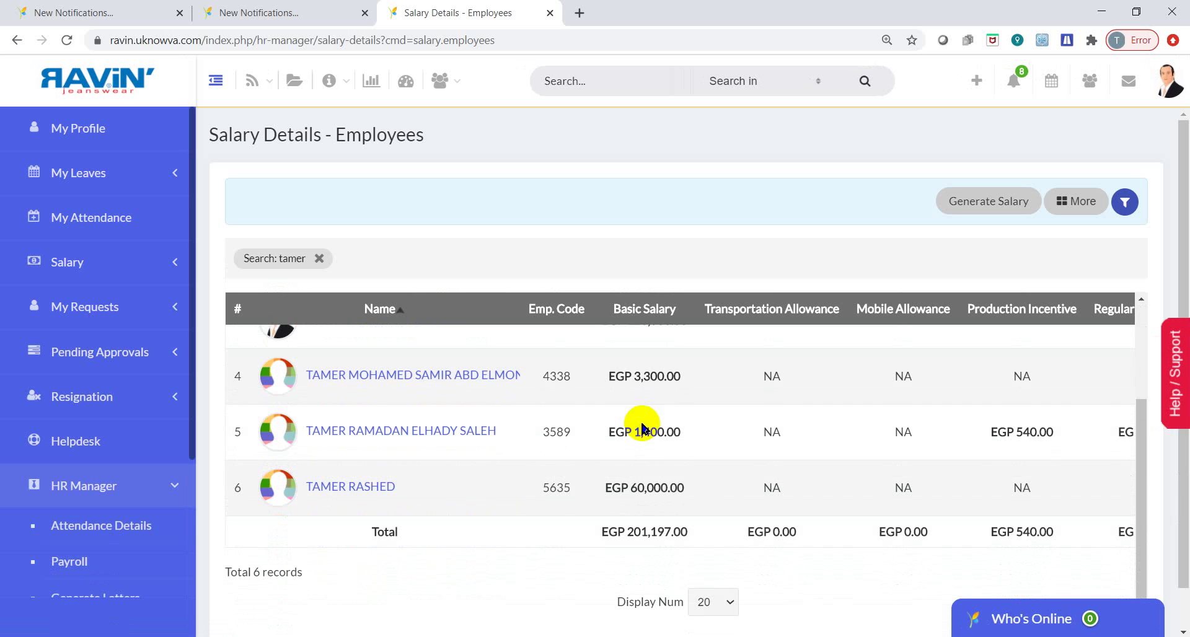
triple_click(268, 572)
scroll(694, 441, "up", 3)
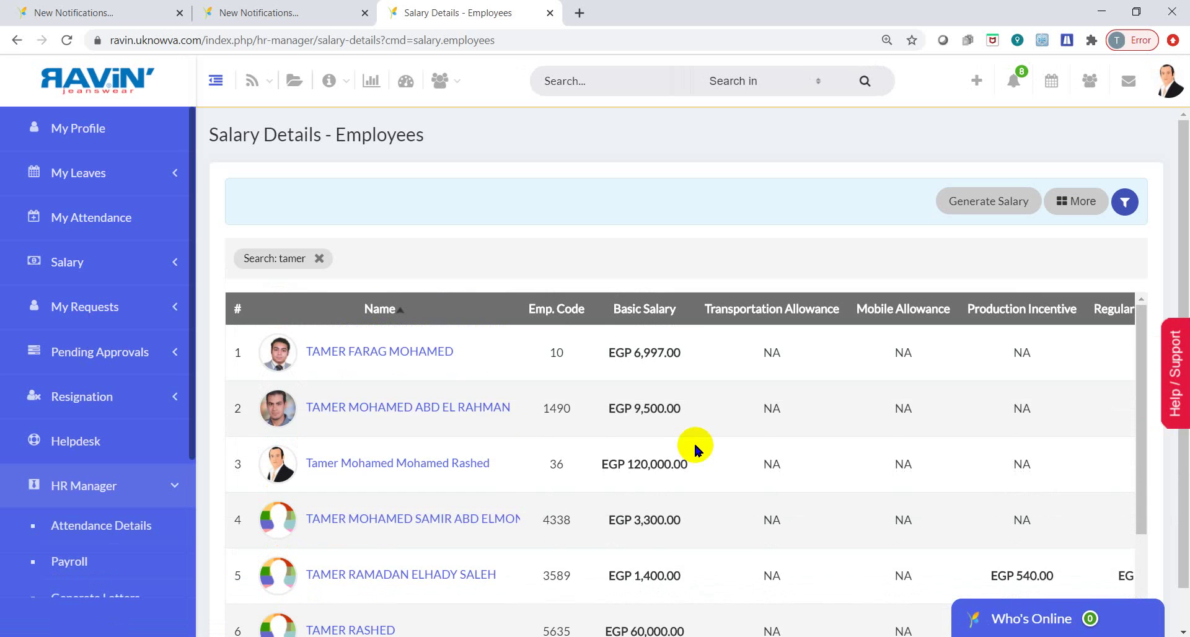
Start salary generation for the filtered employees for August 2020
left_click(1010, 203)
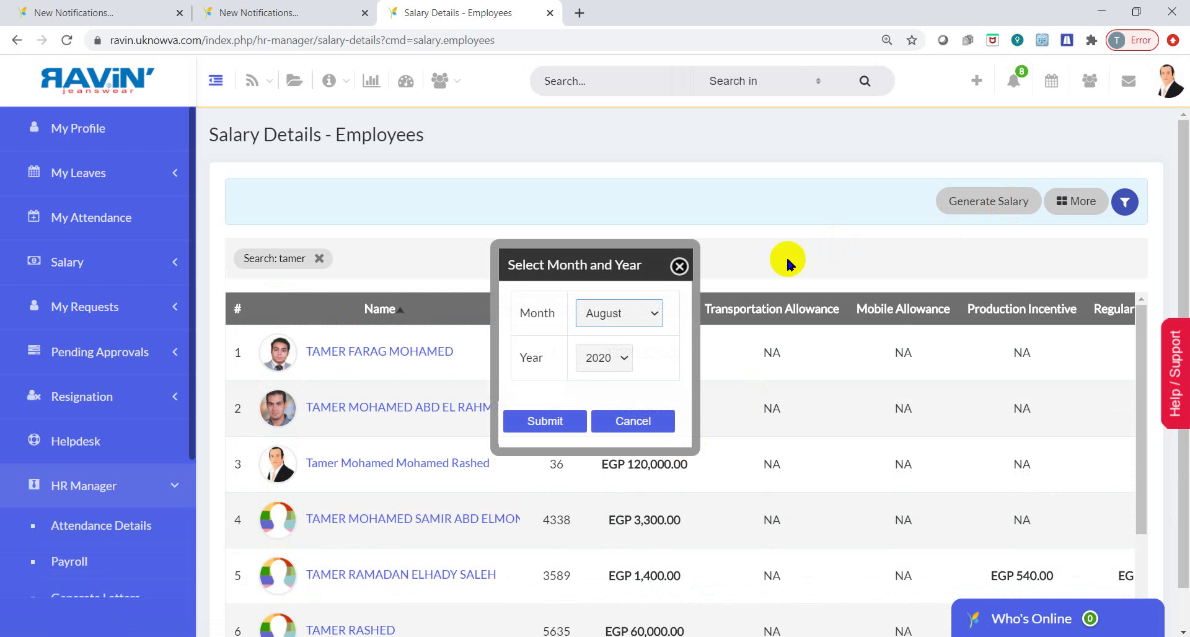
left_click(641, 319)
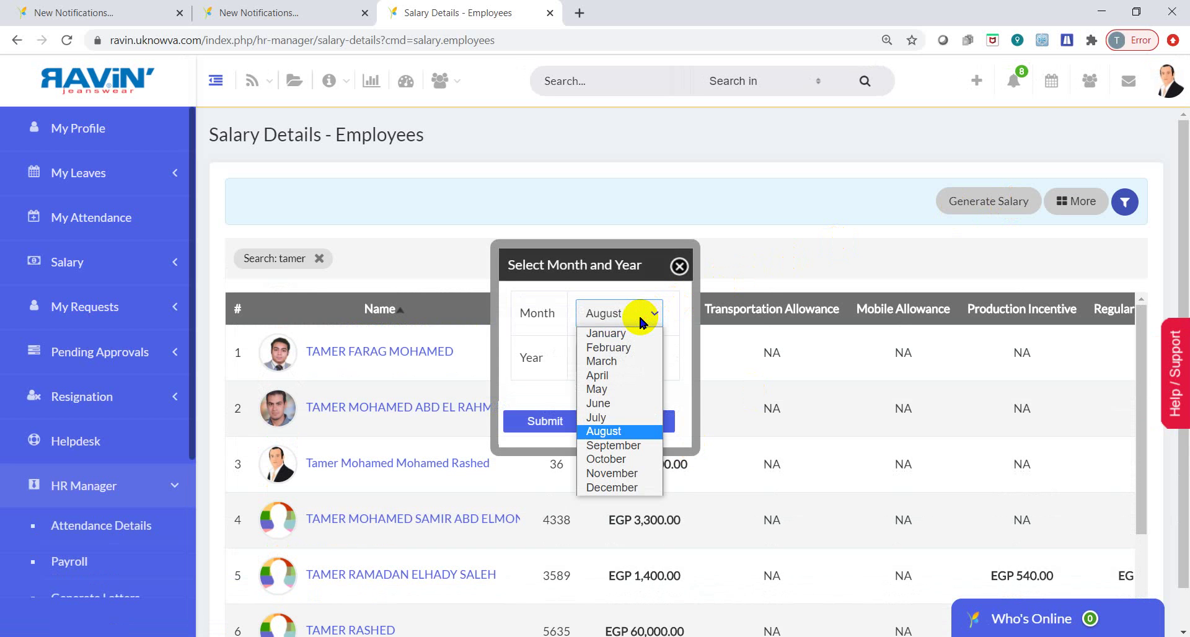
left_click(639, 313)
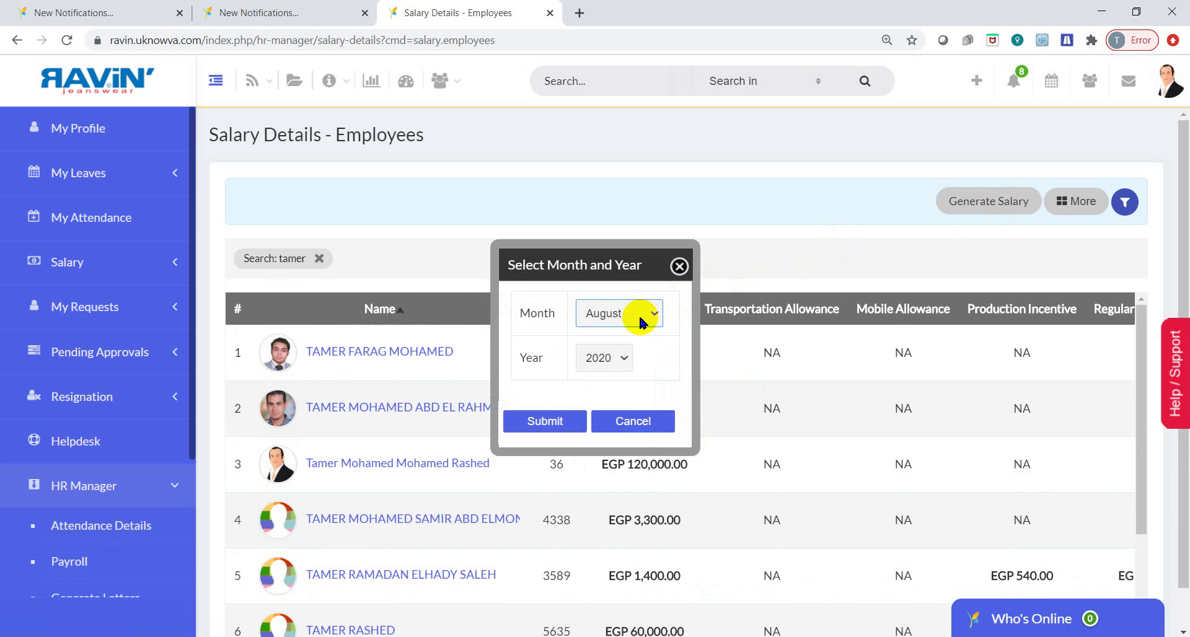
left_click(560, 425)
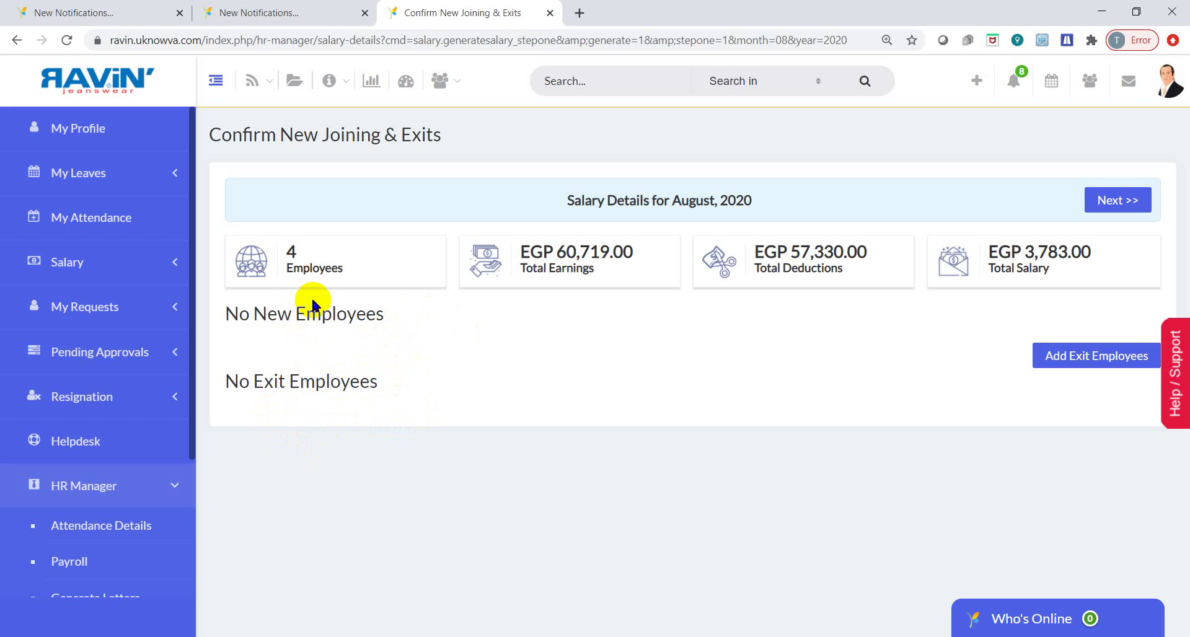
Look through the user, date and resignation reason fields for adding exit employees, and close the form without adding anyone
left_click(1091, 358)
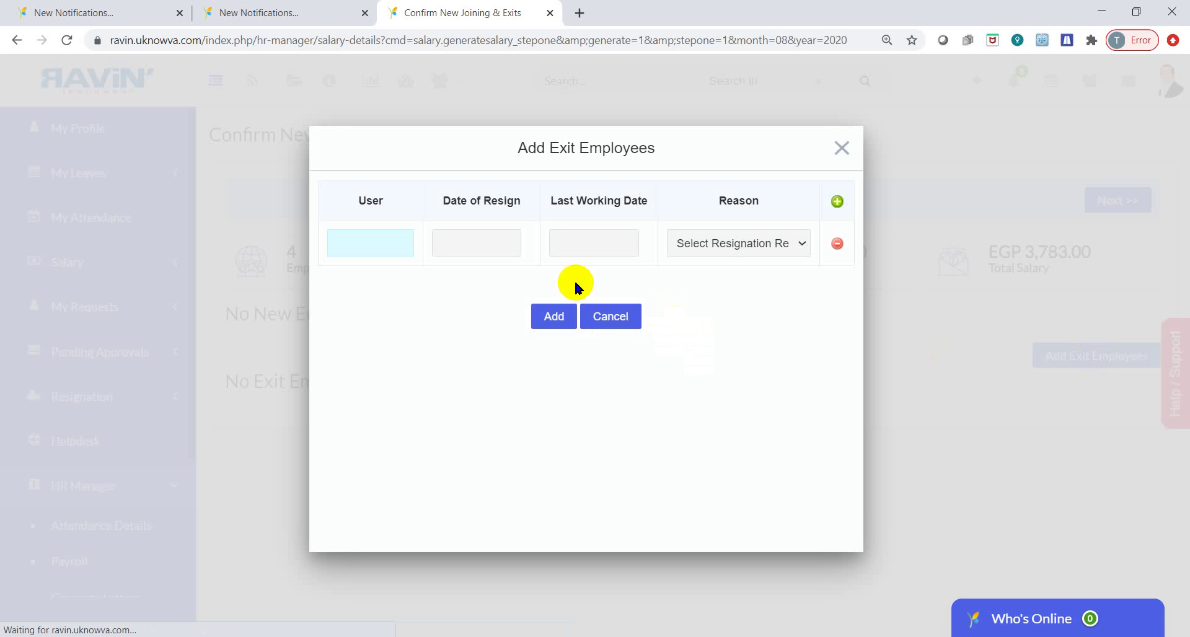
left_click(380, 241)
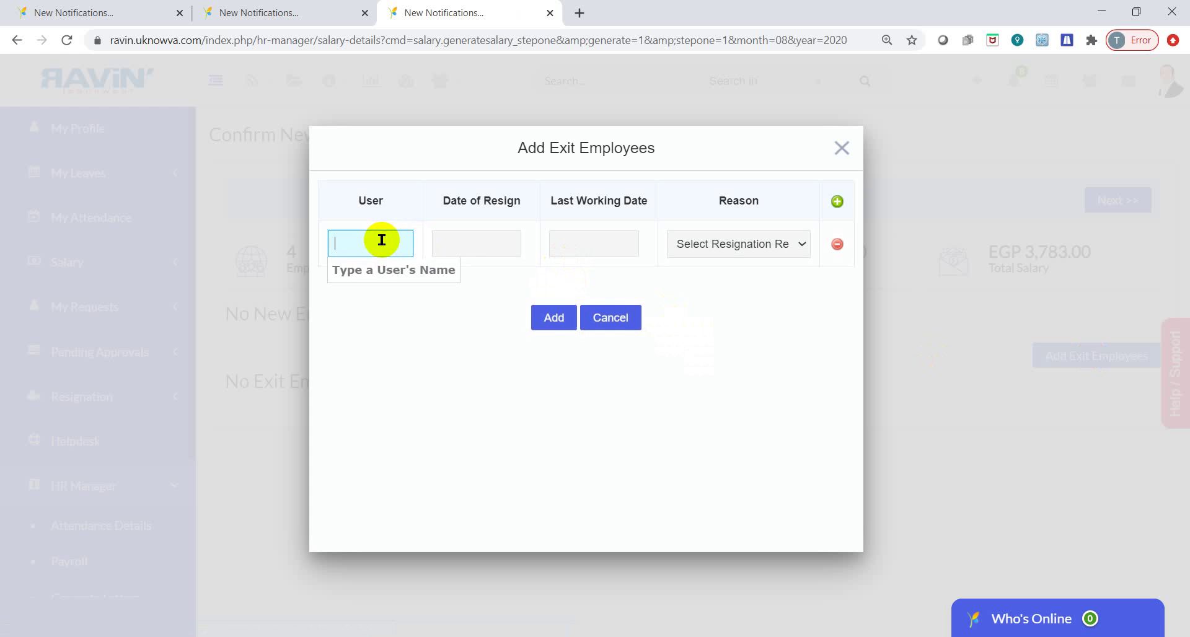
left_click(480, 239)
left_click(539, 240)
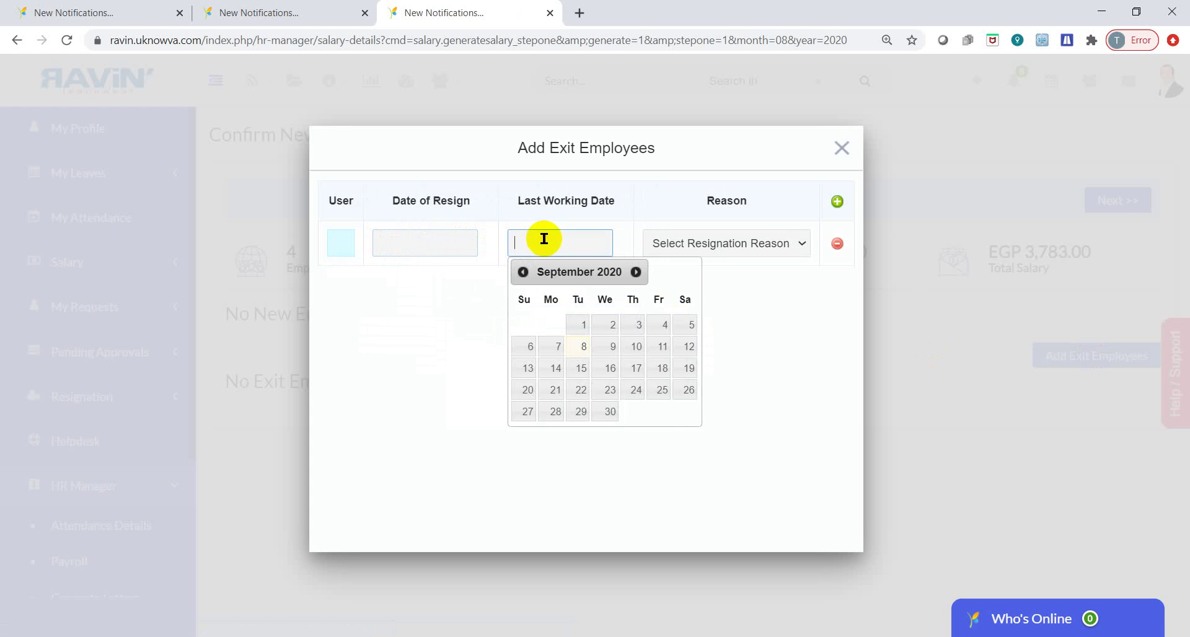
left_click(690, 242)
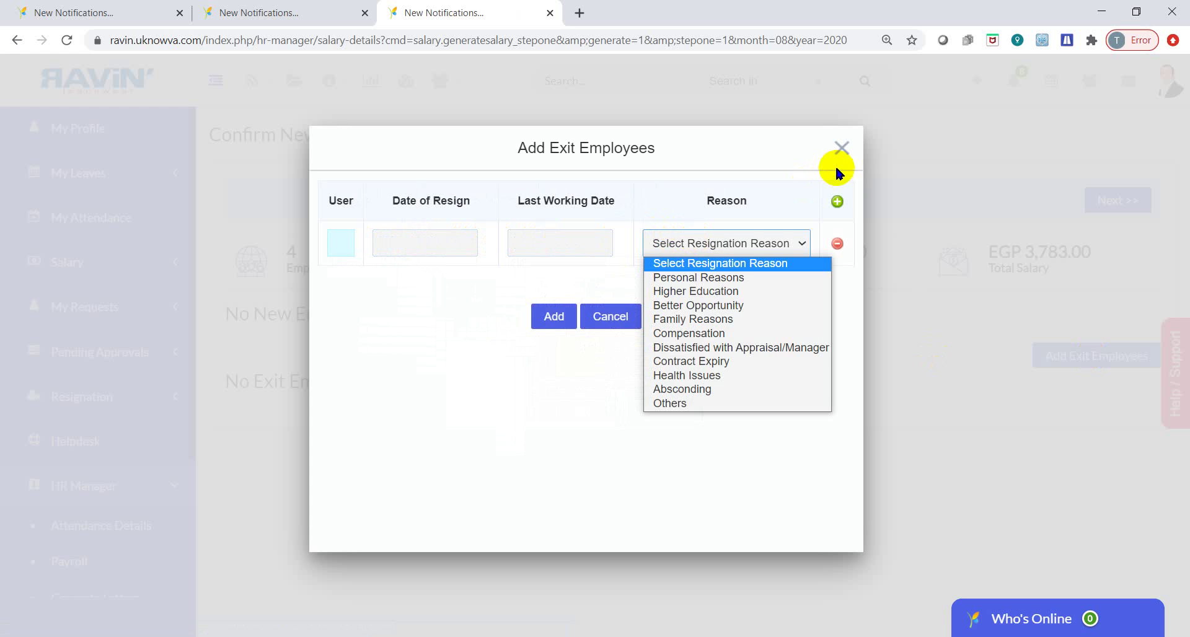
left_click(843, 150)
left_click(842, 150)
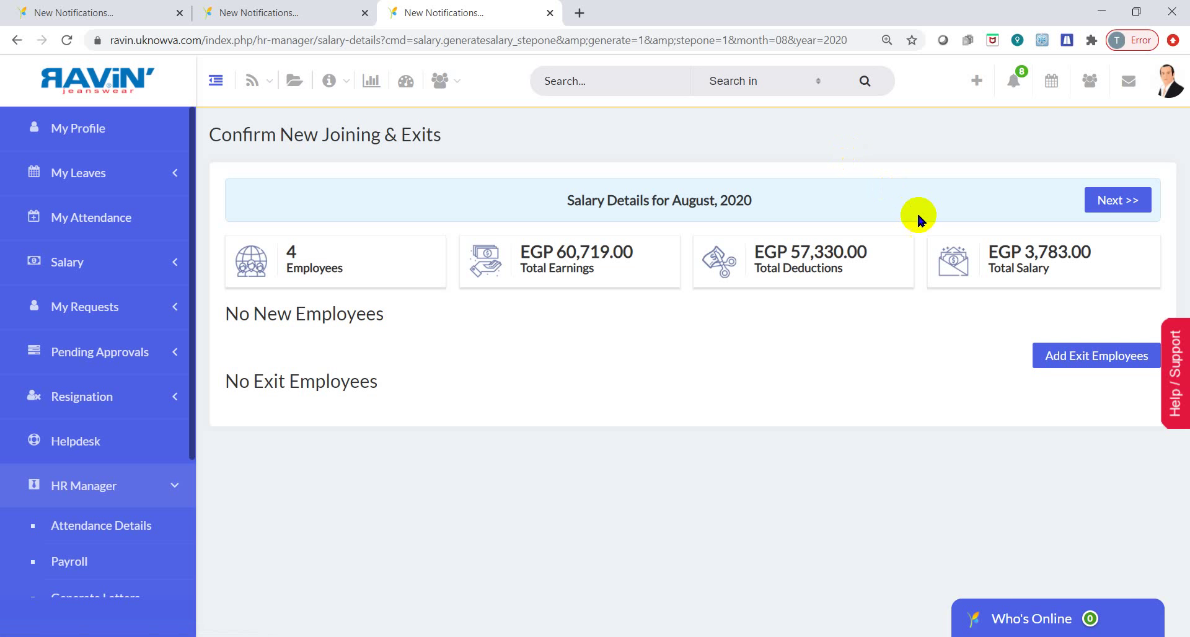
Proceed to the August 2020 salary review and examine each employee's paid days, unpaid days, earnings and deductions
left_click(1108, 201)
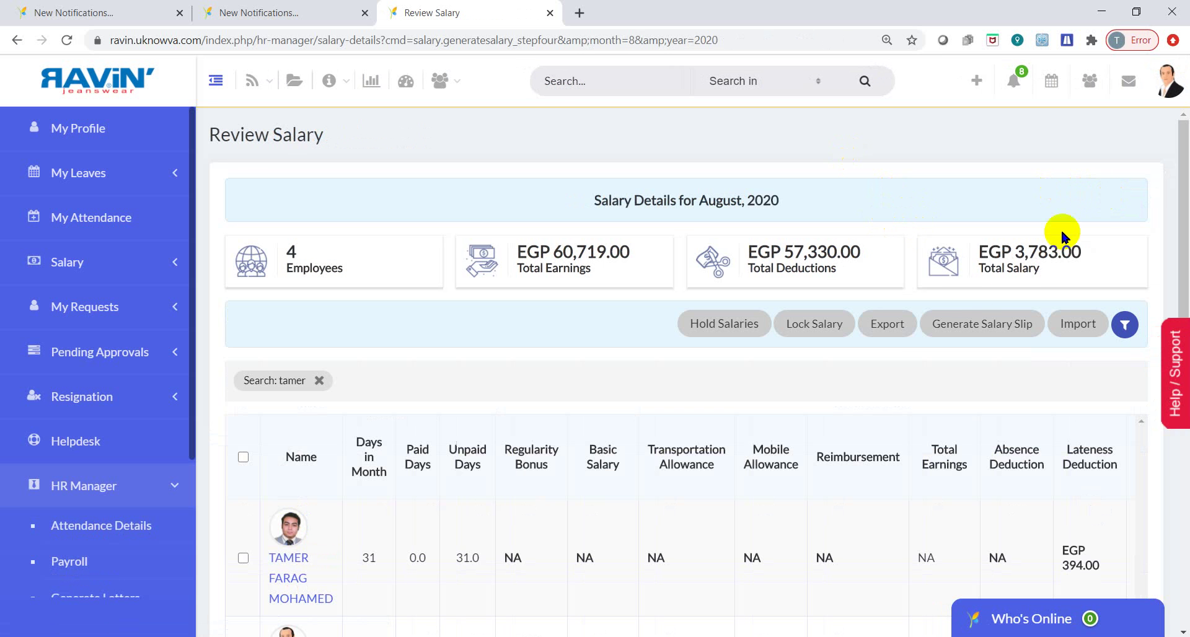
scroll(471, 443, "down", 5)
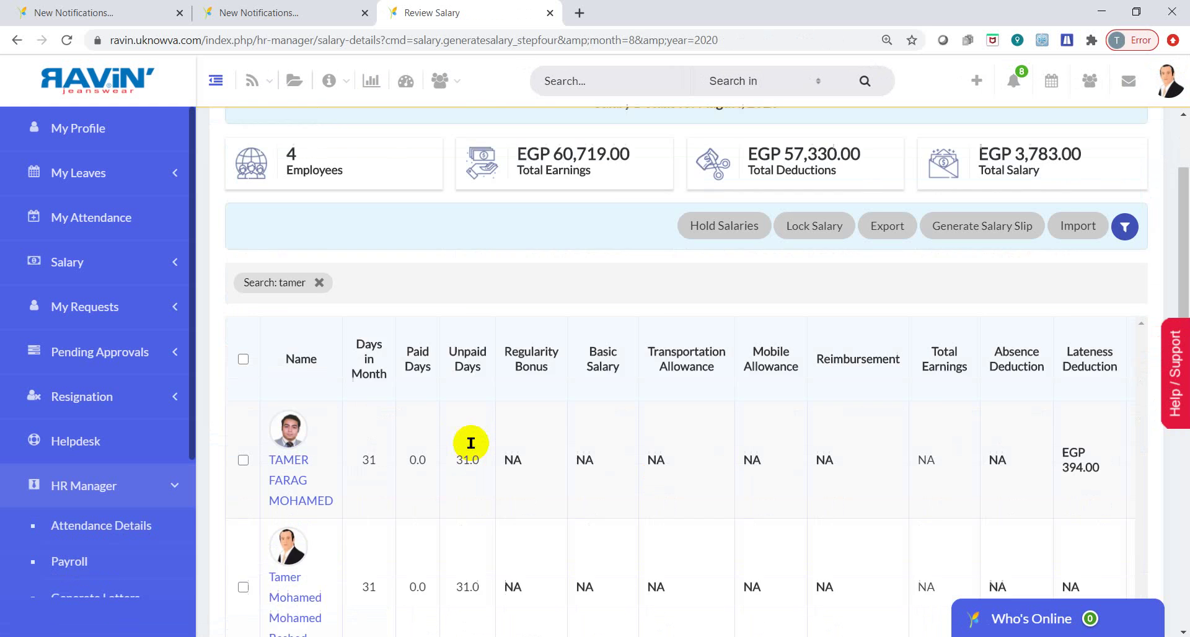
scroll(470, 440, "down", 3)
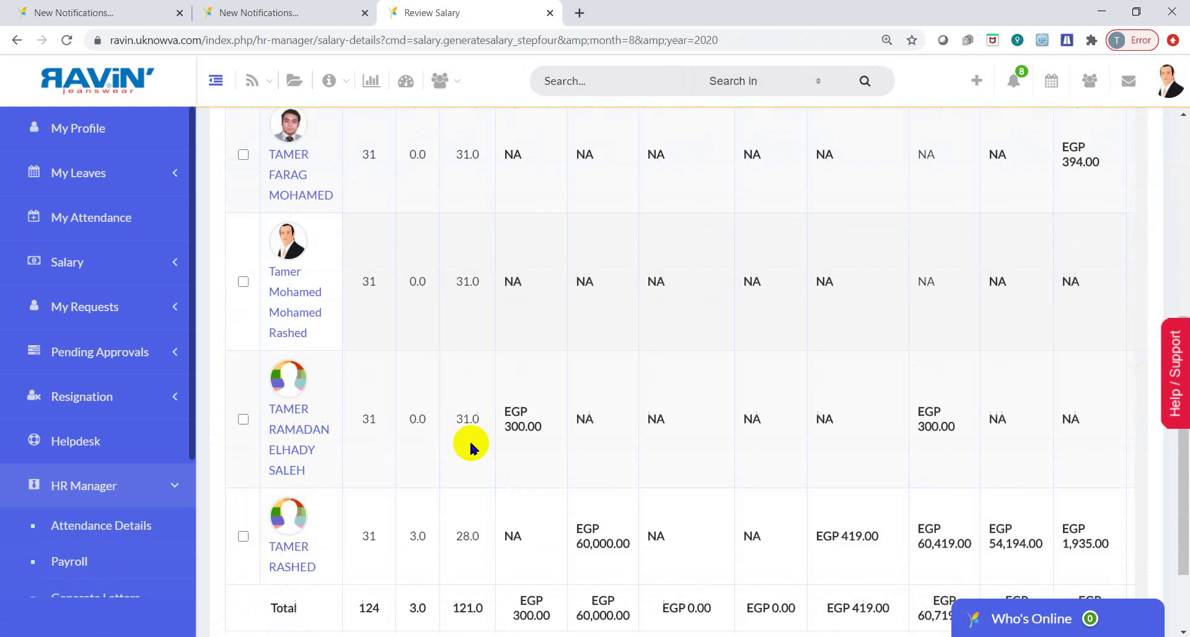
scroll(470, 440, "up", 2)
scroll(470, 440, "down", 3)
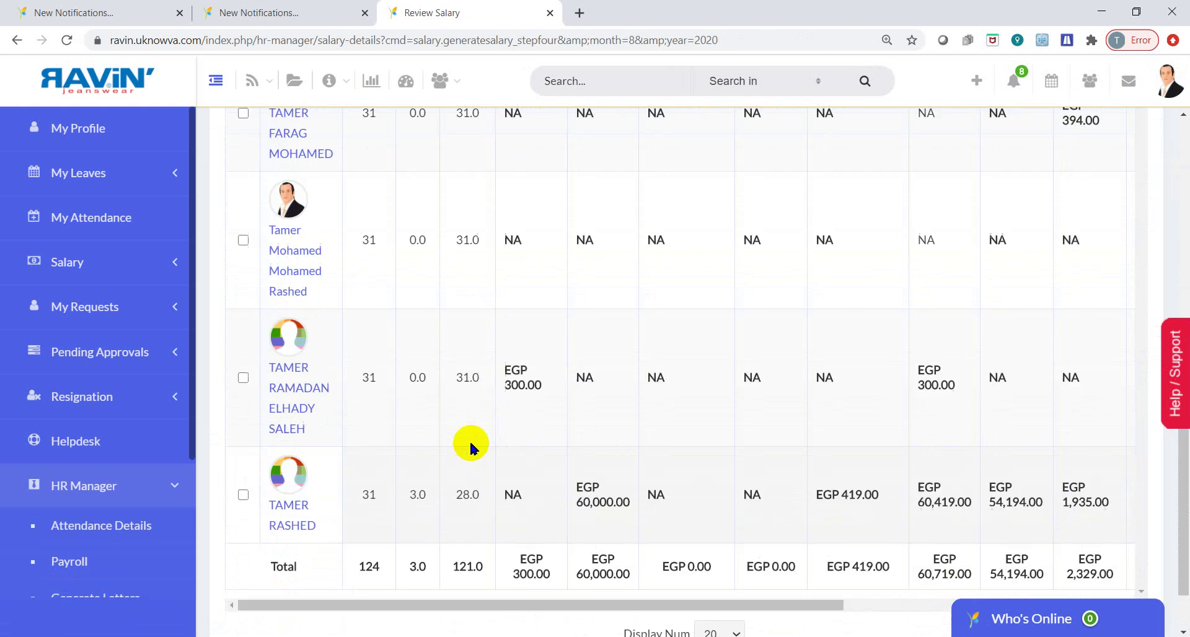
scroll(469, 440, "up", 4)
scroll(469, 440, "up", 3)
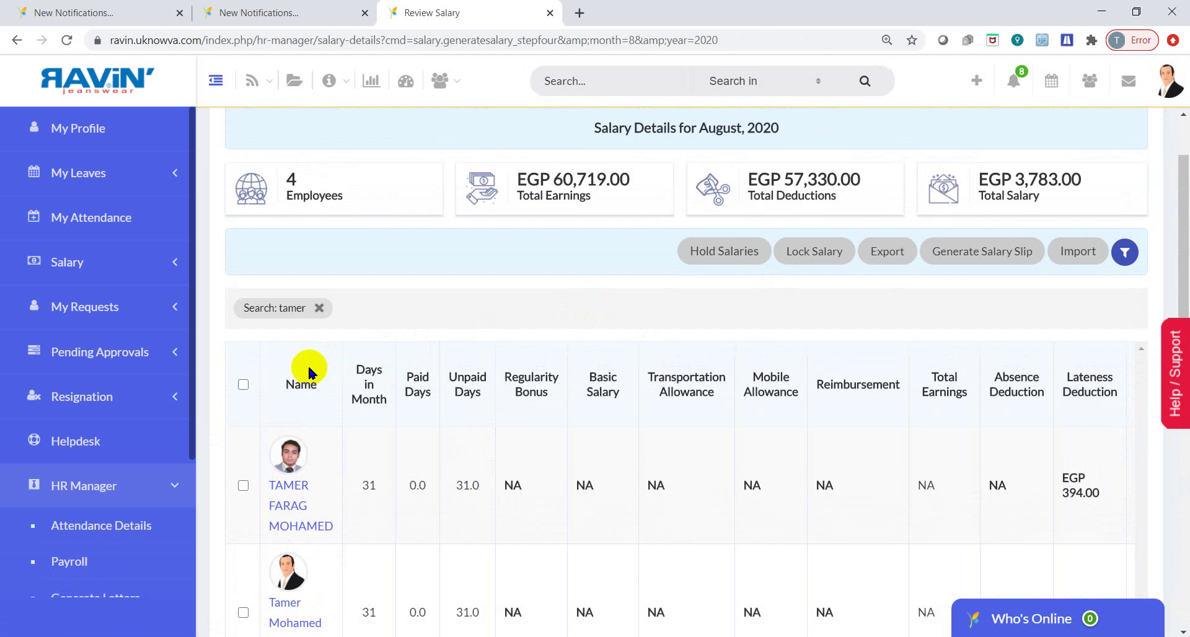
Try selecting all listed employees in the salary review table, and clear the selection
left_click(244, 385)
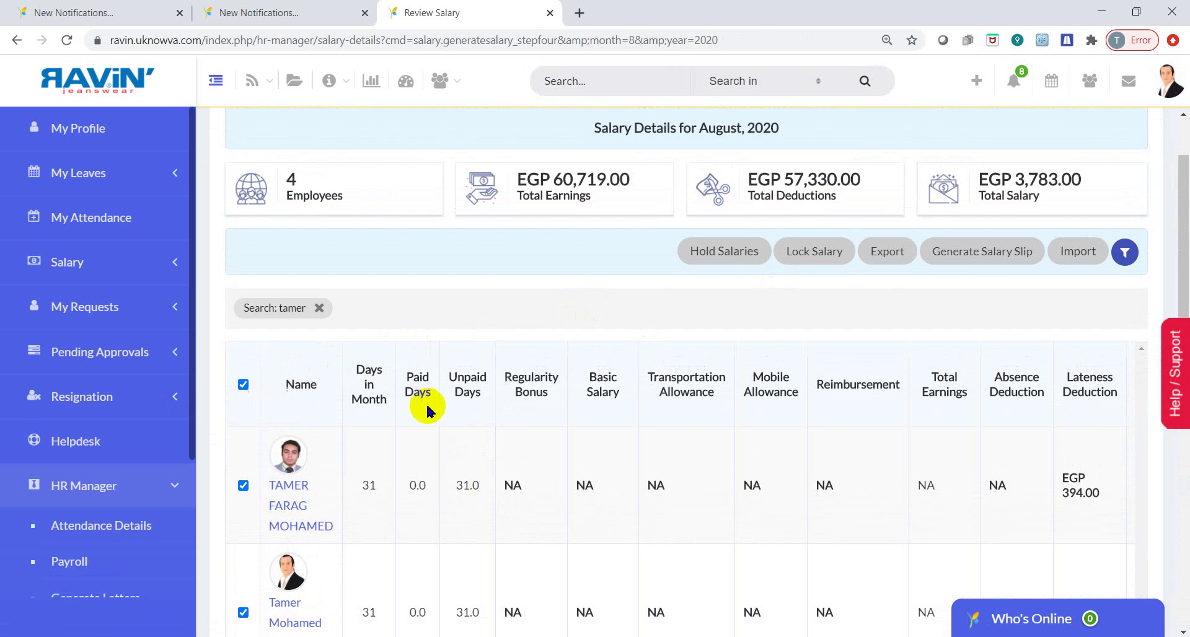
scroll(422, 409, "down", 3)
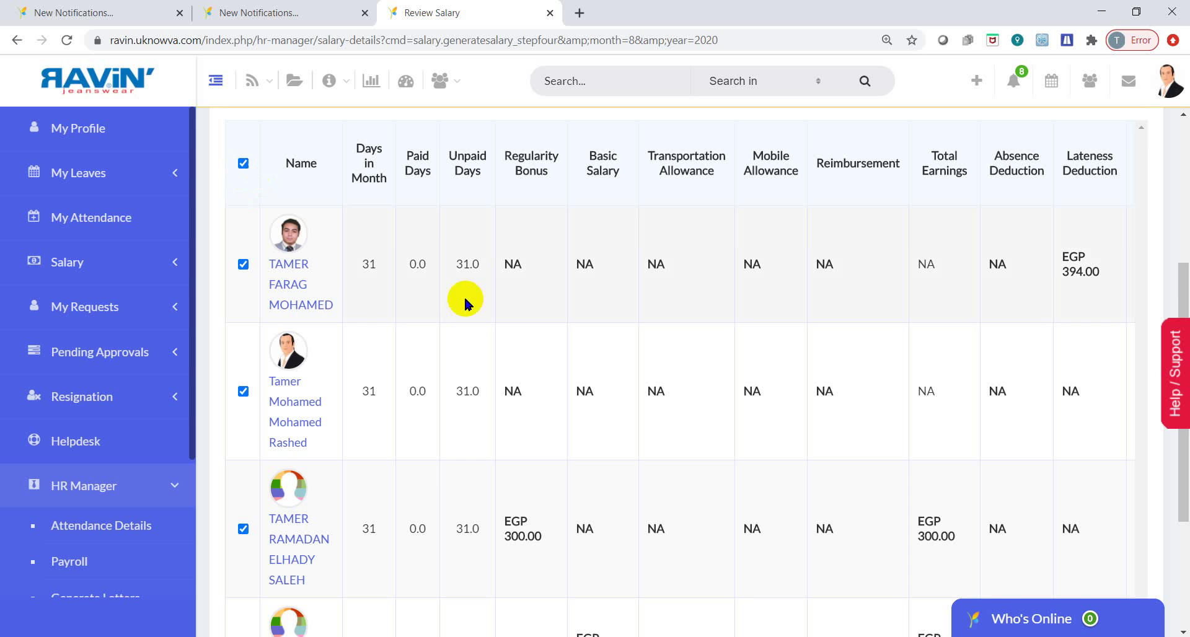
scroll(464, 300, "down", 3)
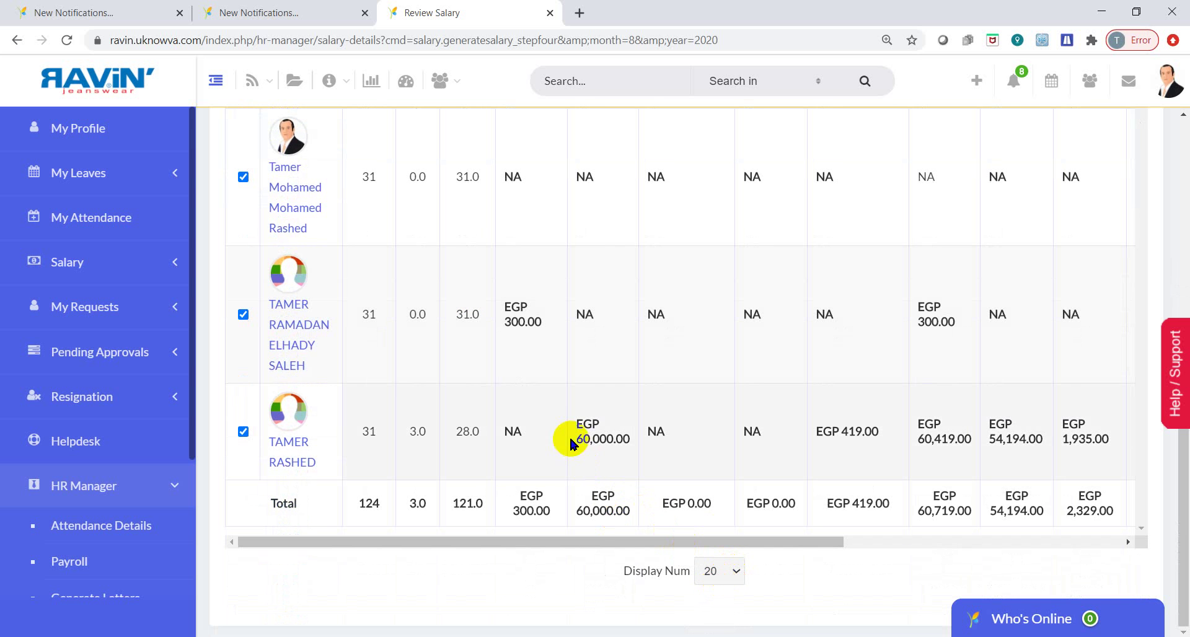
scroll(626, 446, "up", 2)
scroll(624, 440, "up", 2)
left_click(623, 440)
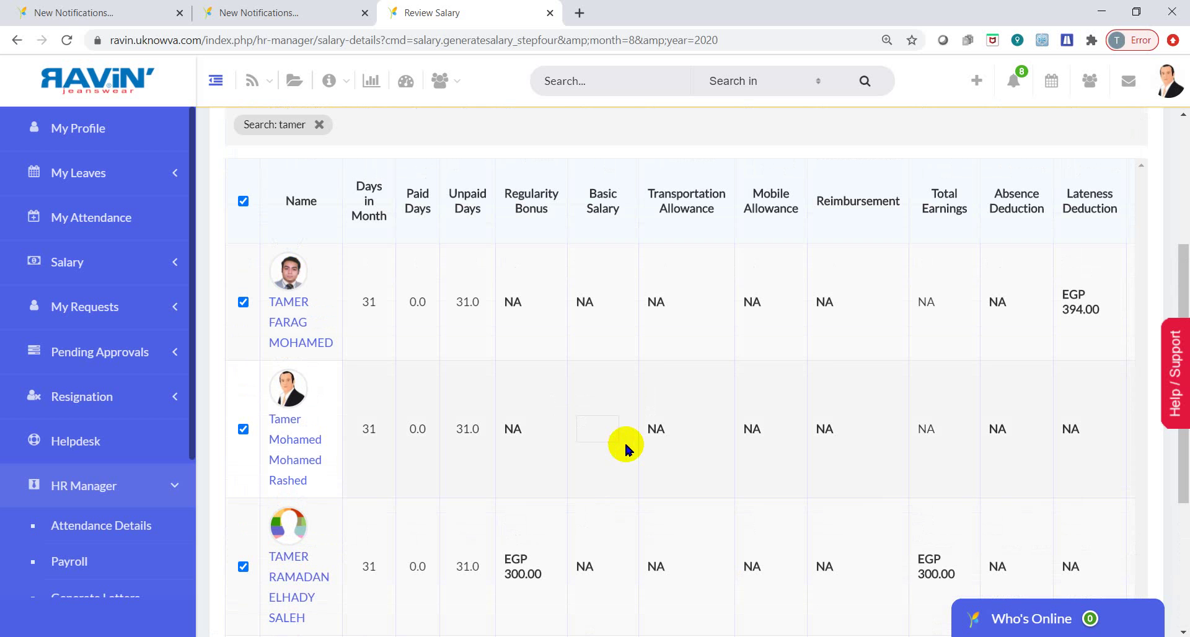
left_click(245, 204)
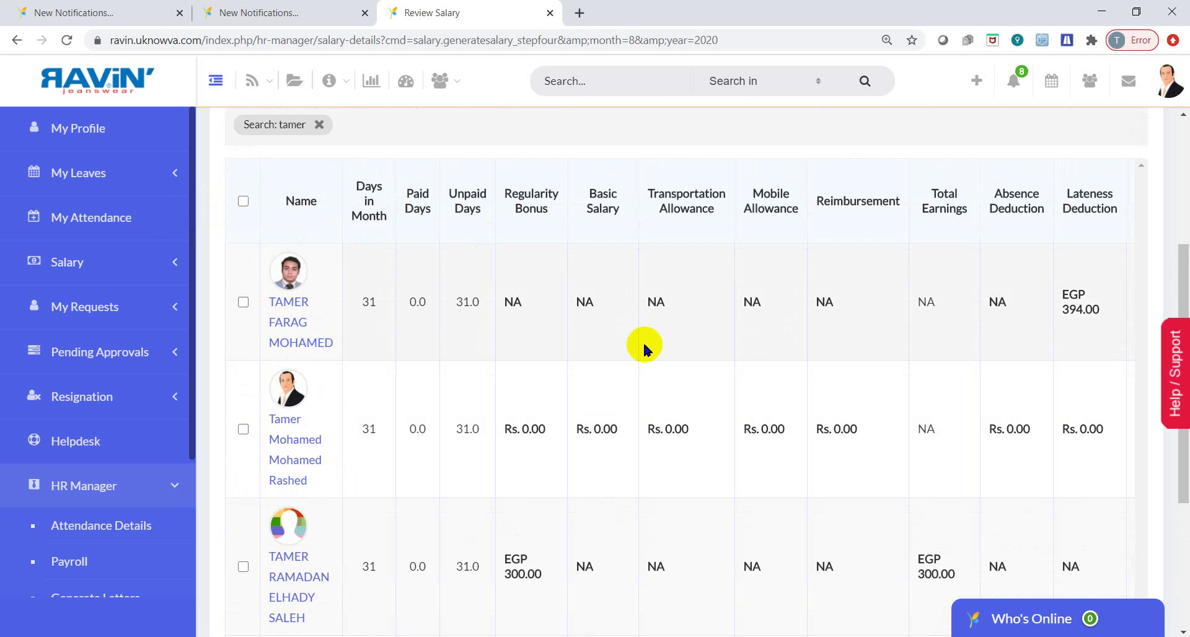
Select only the first listed employee for salary slip generation
scroll(645, 345, "down", 4)
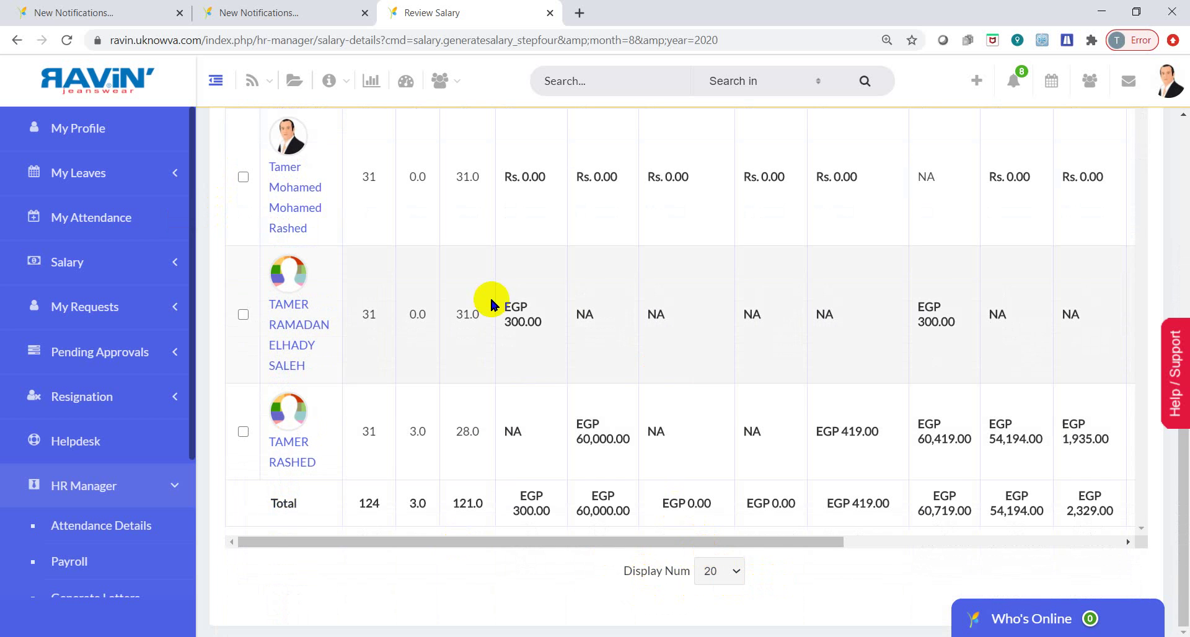
scroll(491, 300, "up", 5)
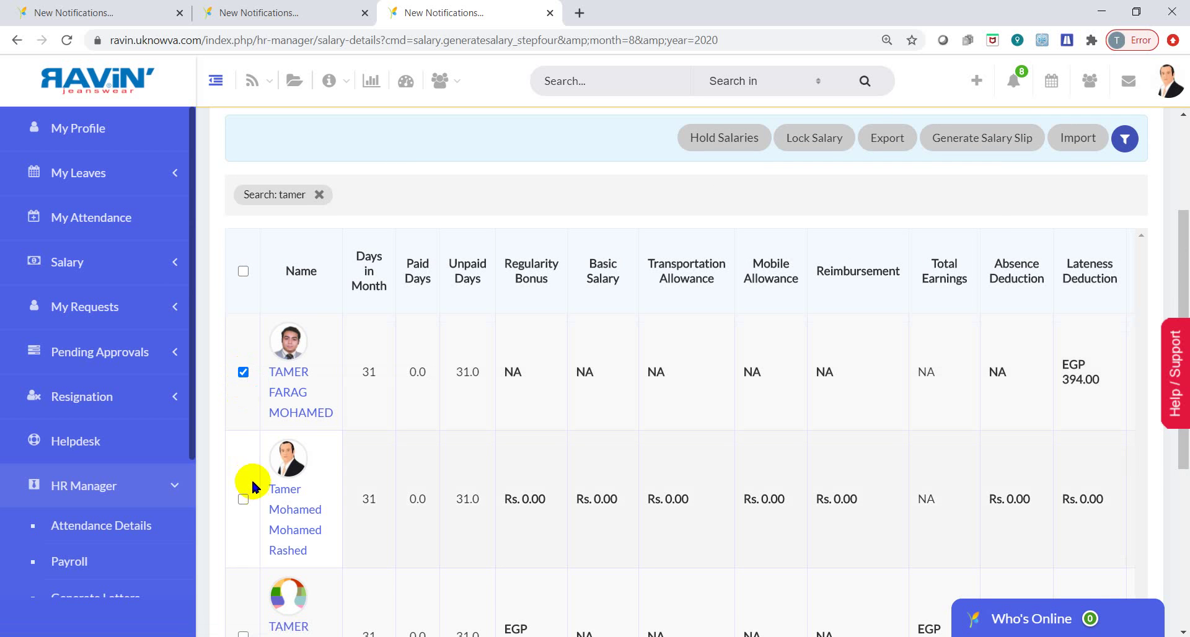
left_click(242, 501)
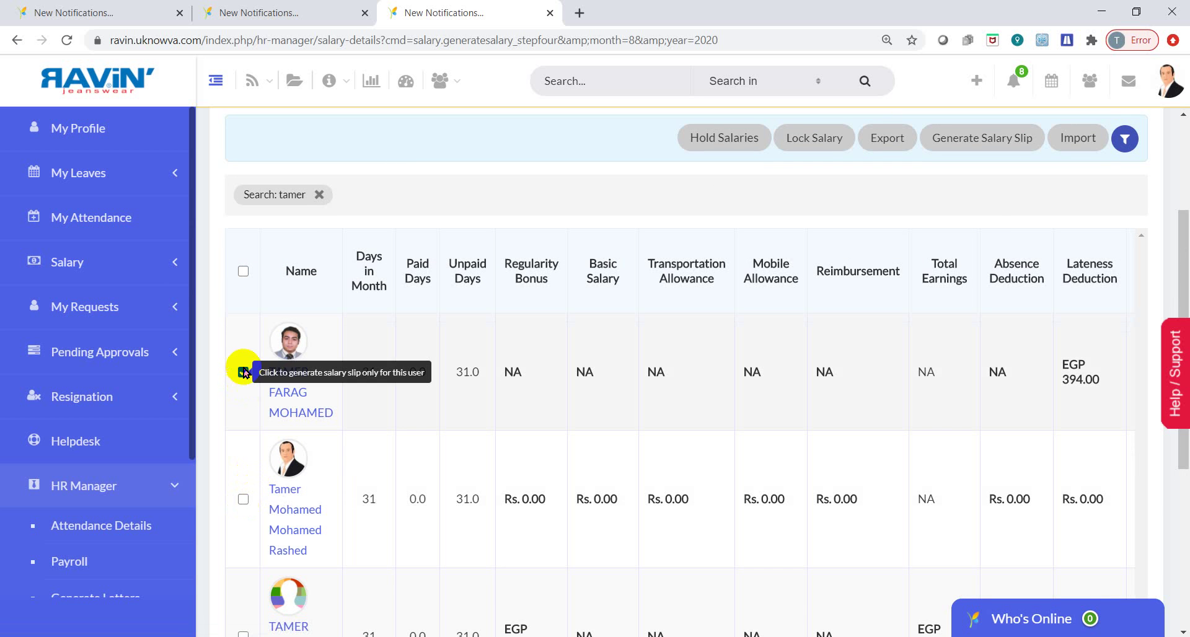
Select all listed employees and generate their August 2020 salary slips, accepting the confirmation messages
left_click(243, 271)
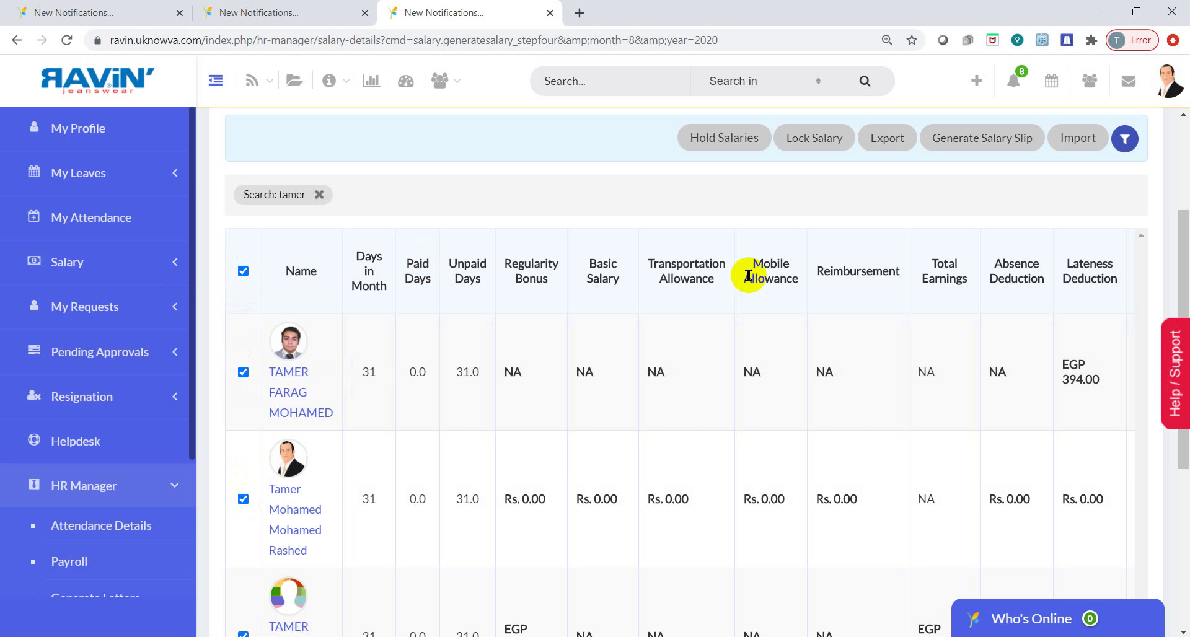
left_click(988, 142)
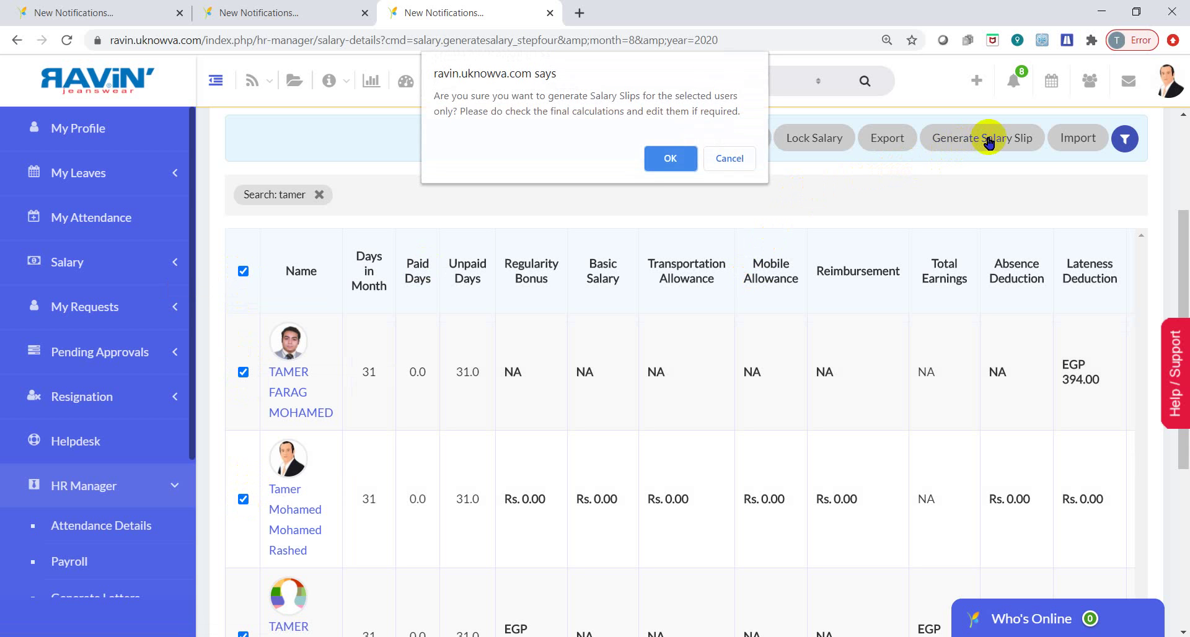
left_click(666, 155)
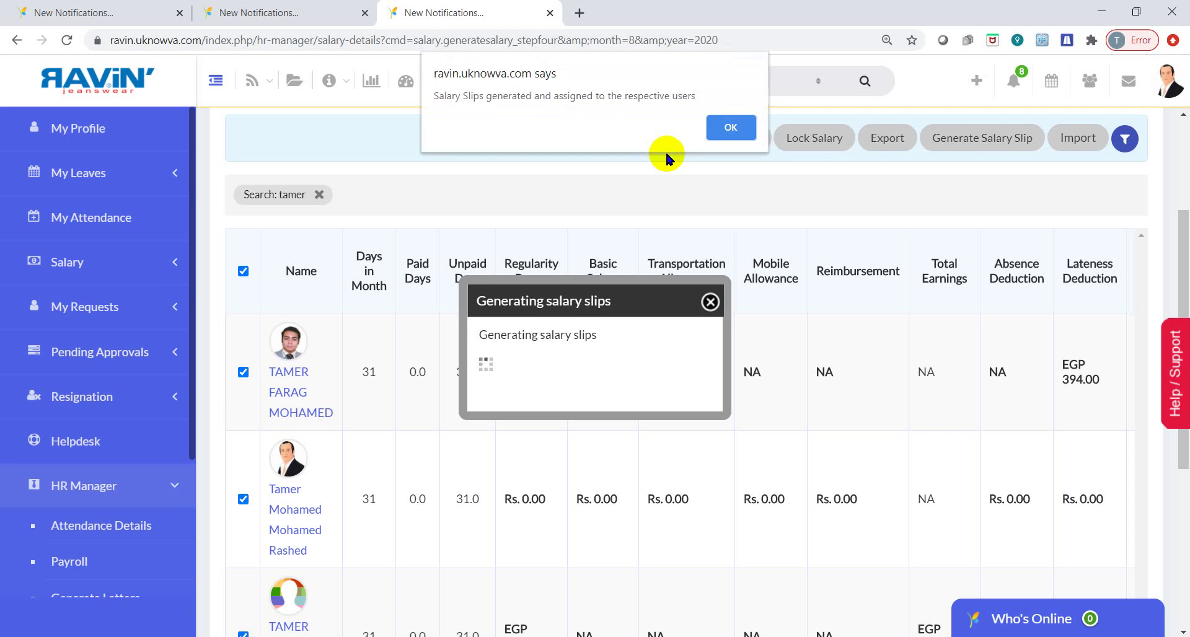
left_click(734, 128)
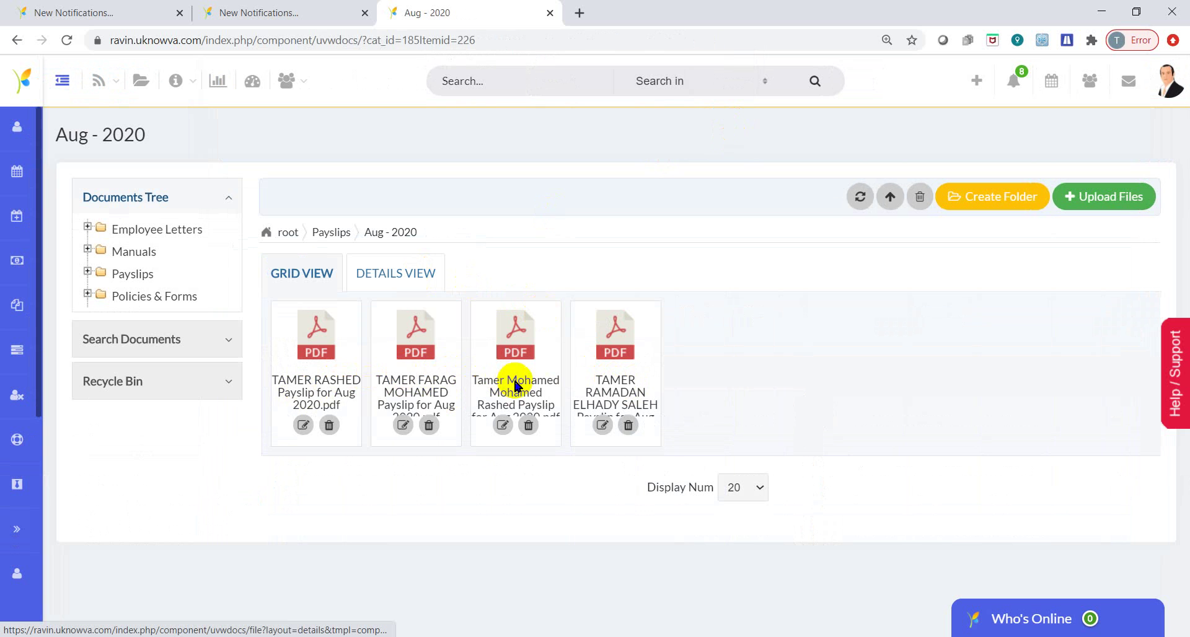
mouse_move(2, 261)
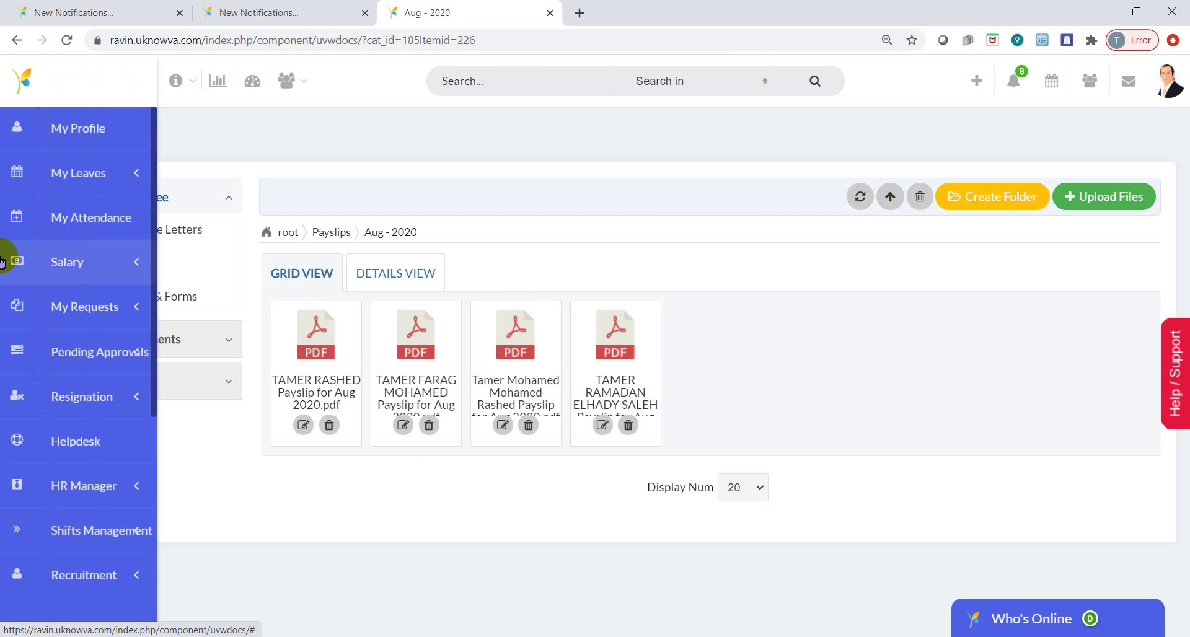
left_click(137, 477)
scroll(137, 481, "down", 3)
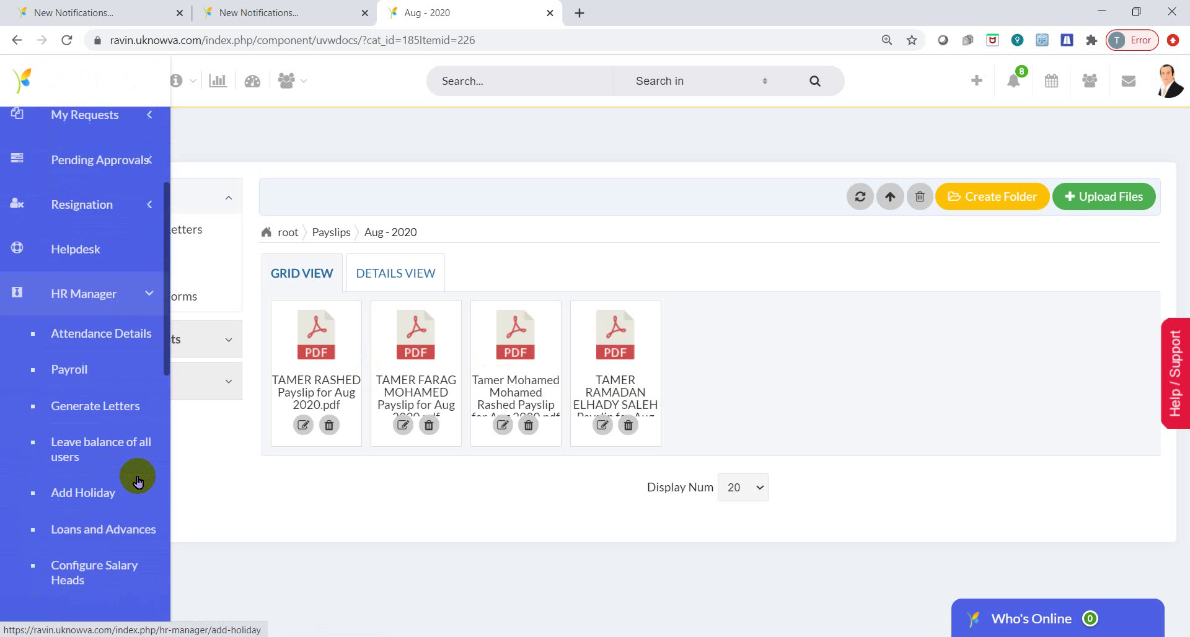
scroll(138, 482, "down", 2)
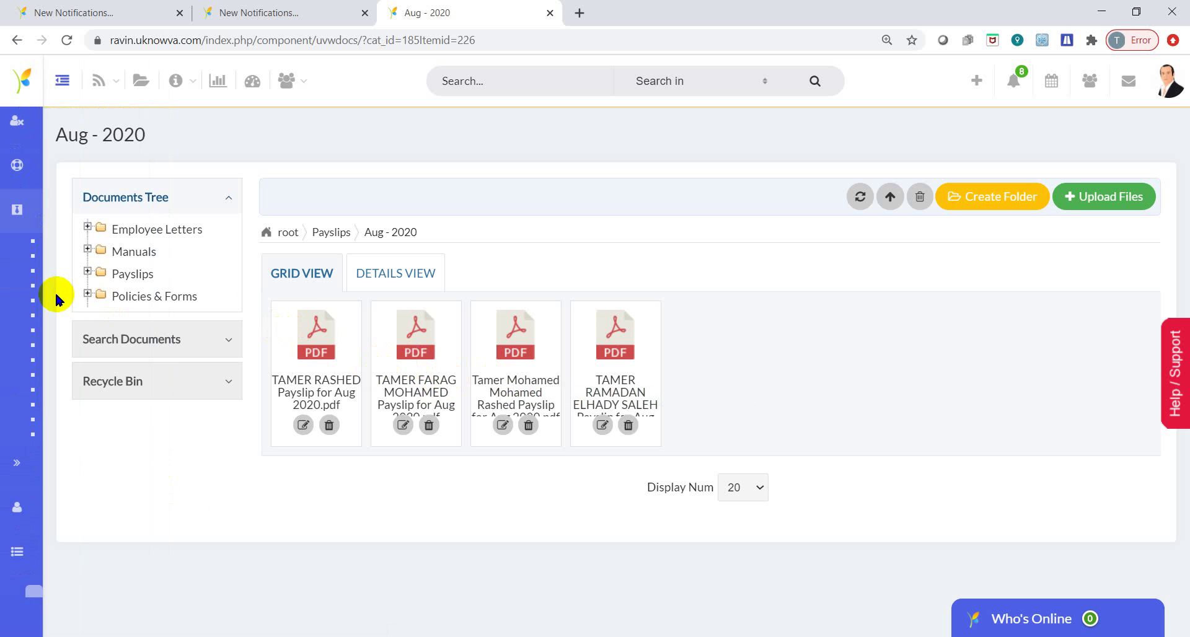
mouse_move(4, 253)
scroll(64, 197, "up", 4)
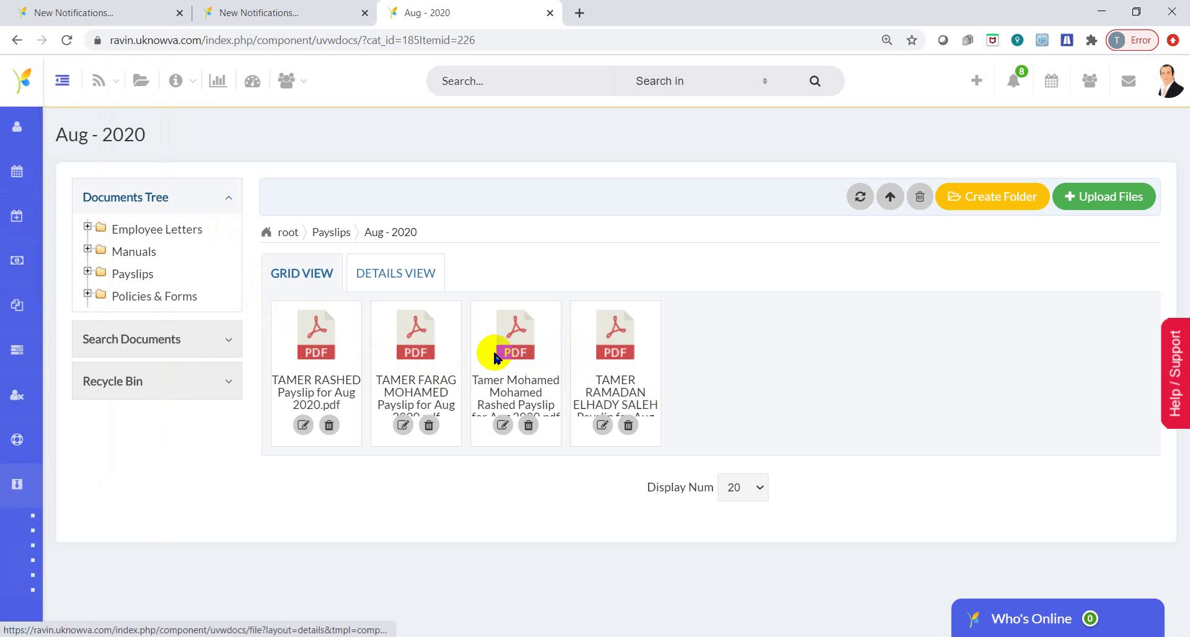
Open the third payslip PDF in the Aug - 2020 folder and examine its paid and unpaid days, earnings, deductions and total salary
left_click(511, 354)
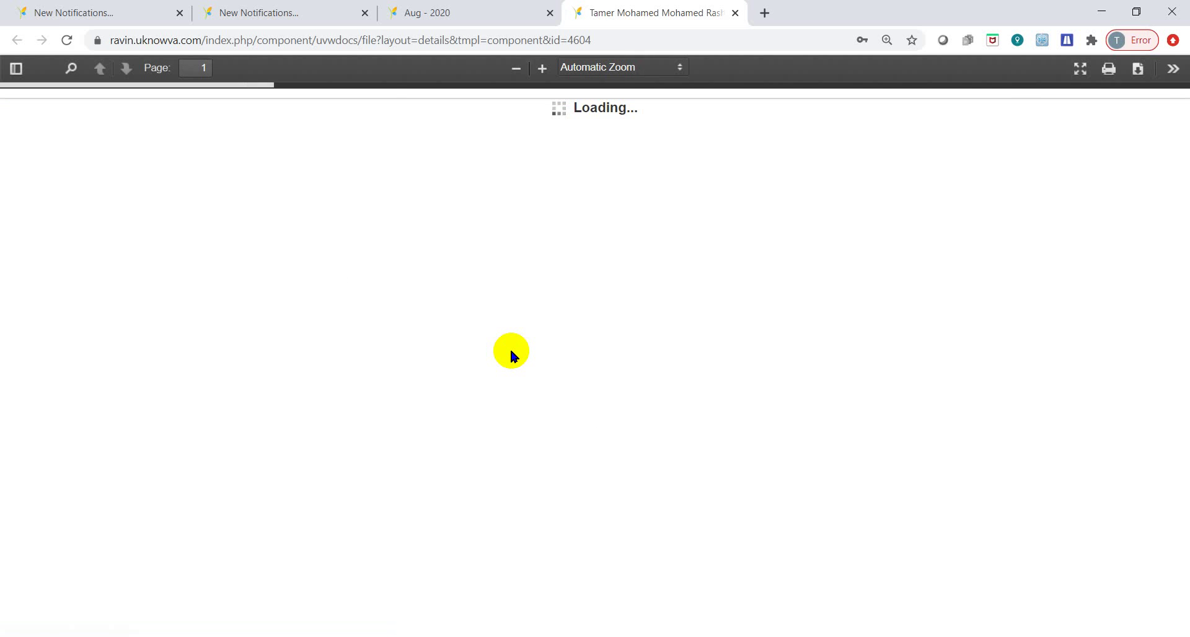
scroll(755, 316, "down", 3)
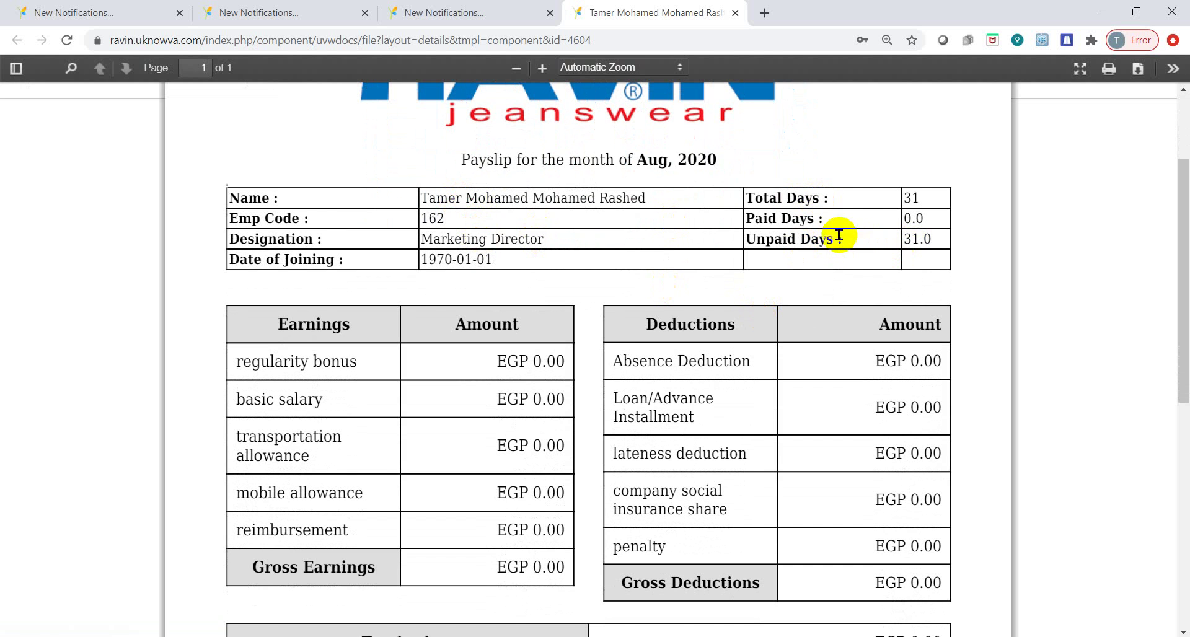
left_click_drag(827, 239, 938, 241)
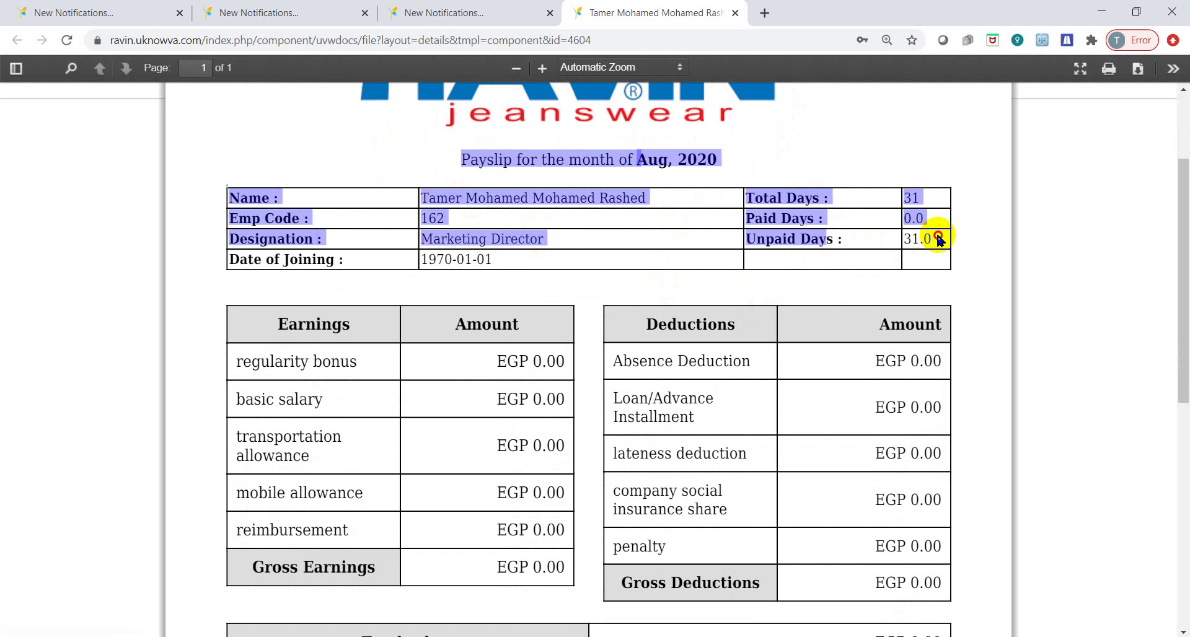
left_click(847, 218)
scroll(781, 319, "down", 2)
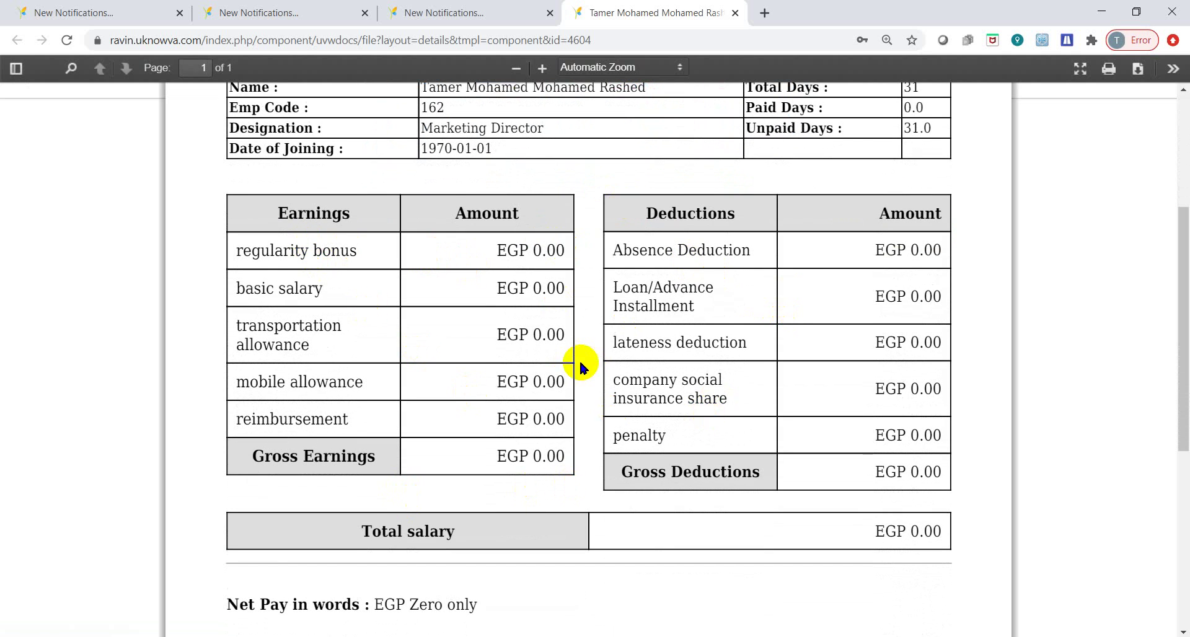
scroll(578, 364, "down", 6)
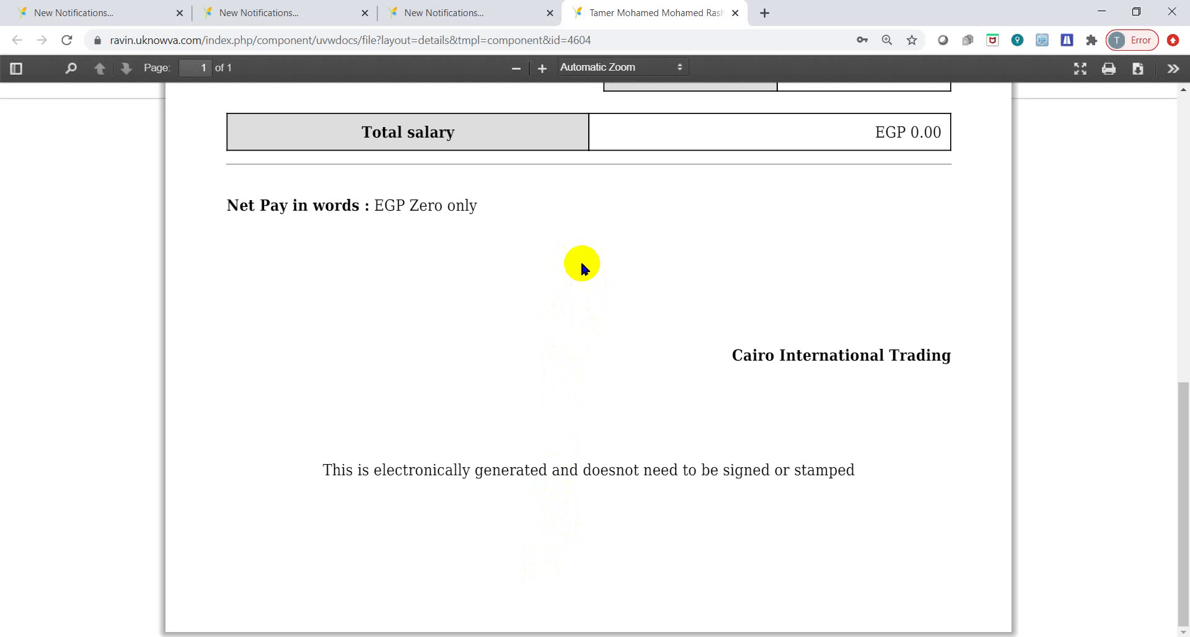
Switch to Microsoft Edge and bring up the employee account's page with the new notifications
key("alt+Tab")
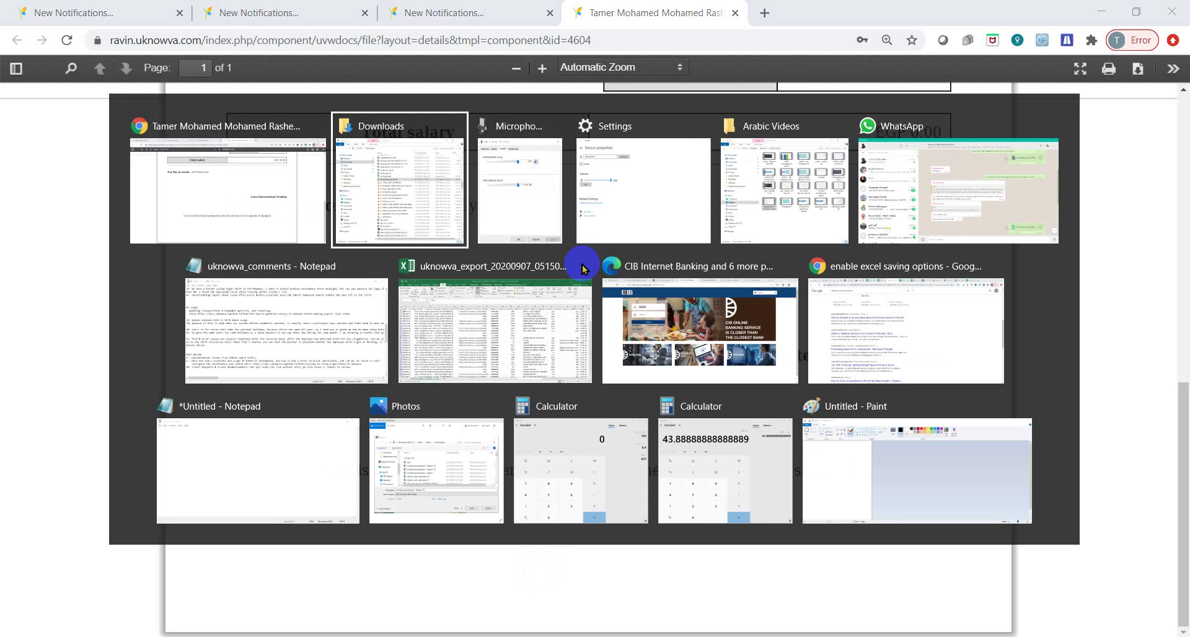
key("Tab")
key("Tab")
key("Tab")
key("Tab")
key("Tab")
key("Tab")
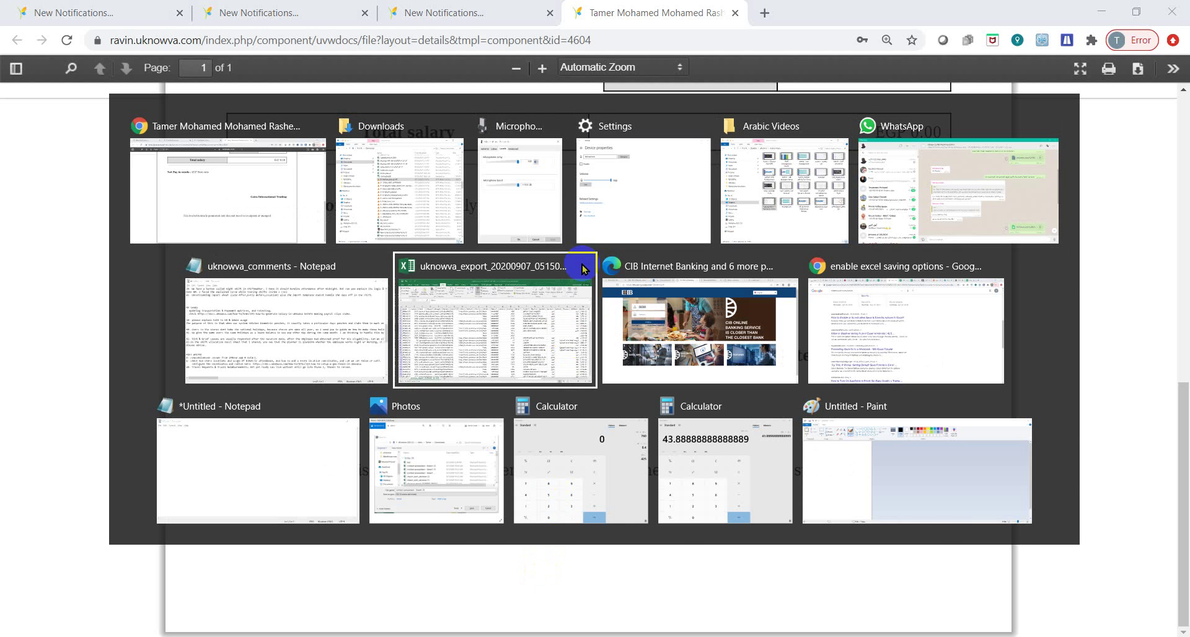
key("Tab")
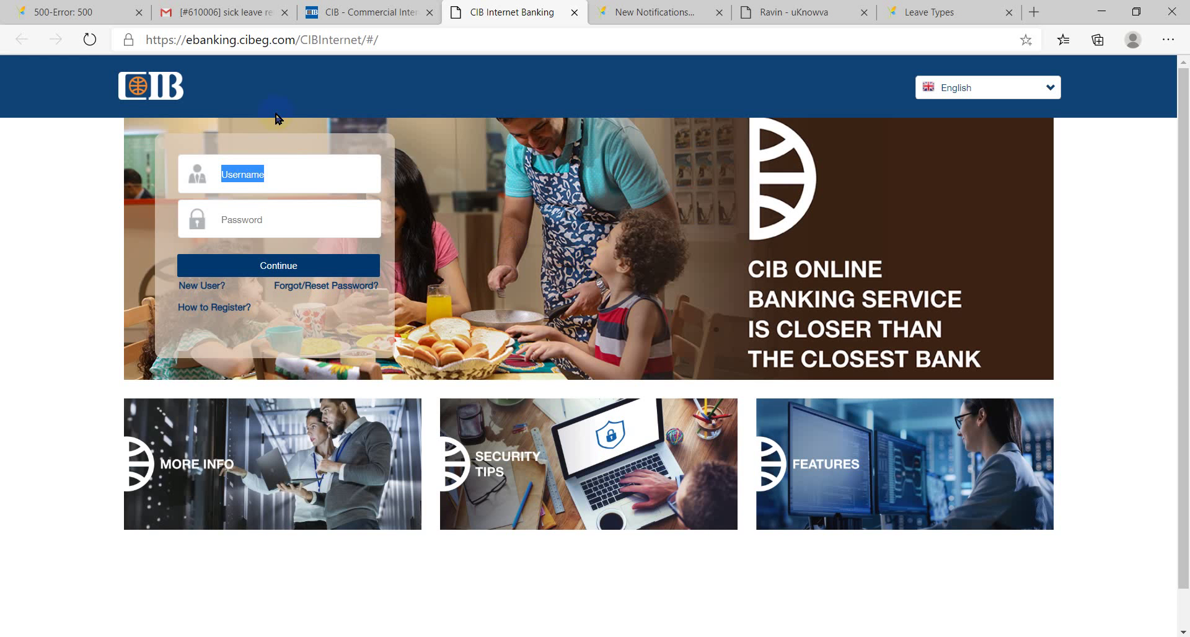
left_click(682, 9)
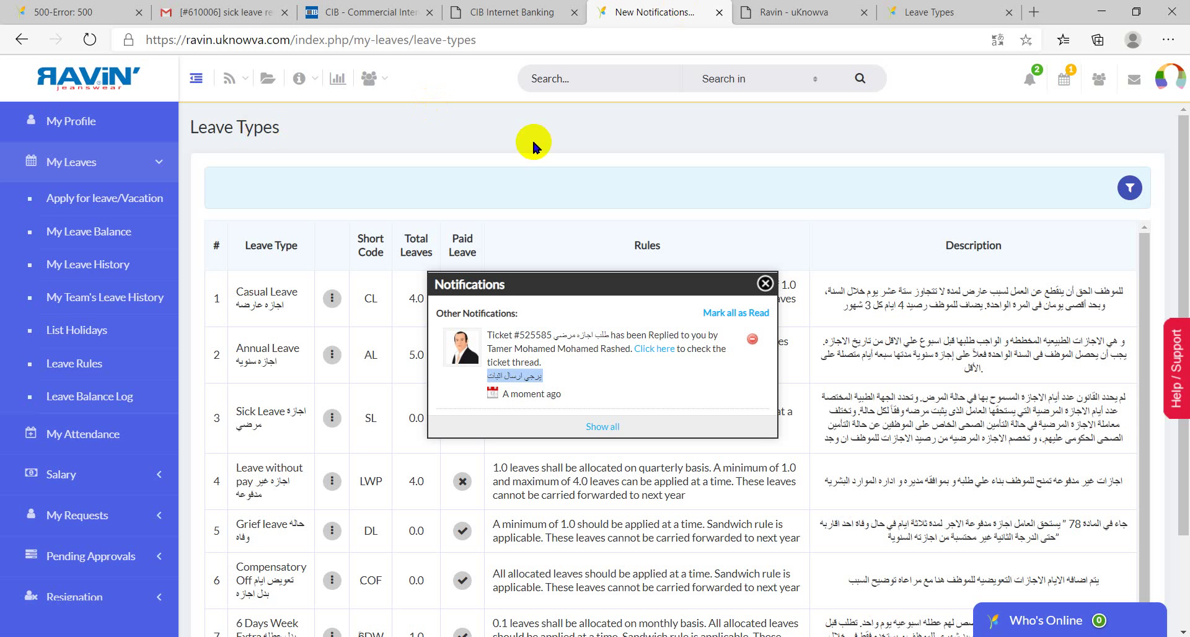
Open the employee's global notifications, follow the shared August 2020 payslip link, and open the payslip PDF from its folder
left_click(1038, 64)
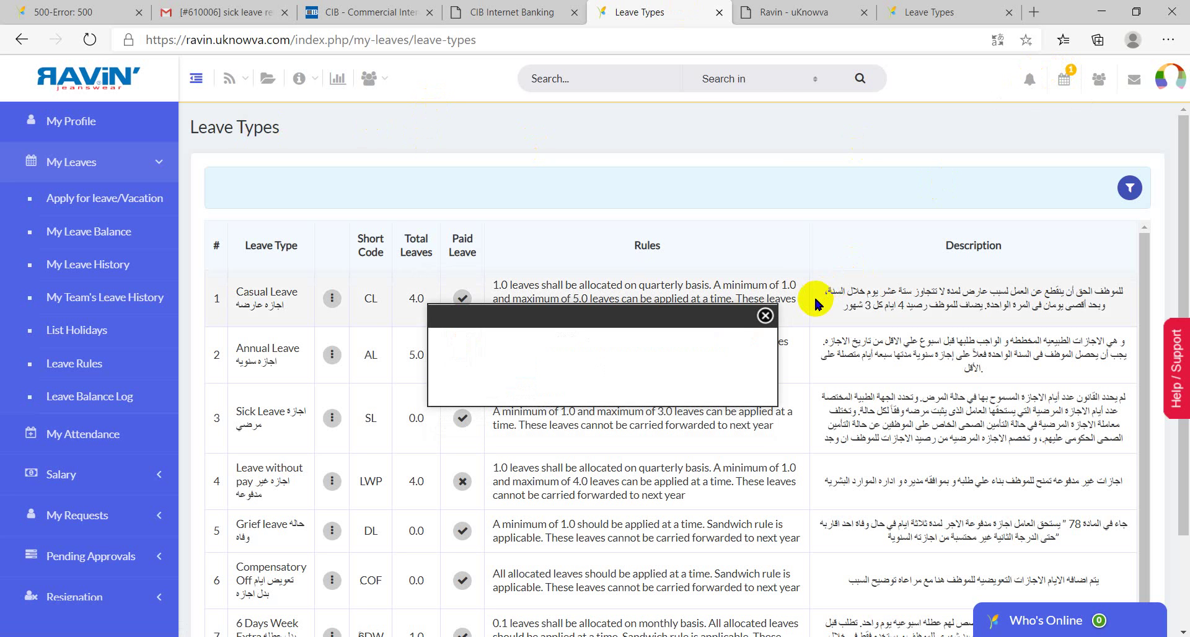
left_click(765, 316)
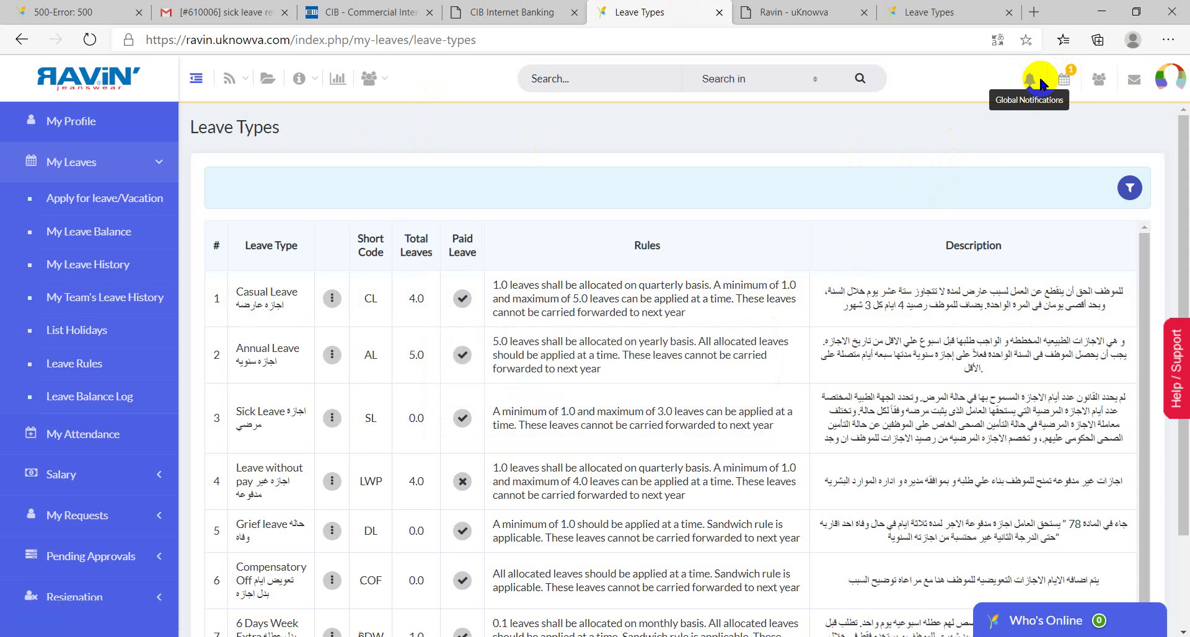
right_click(1029, 85)
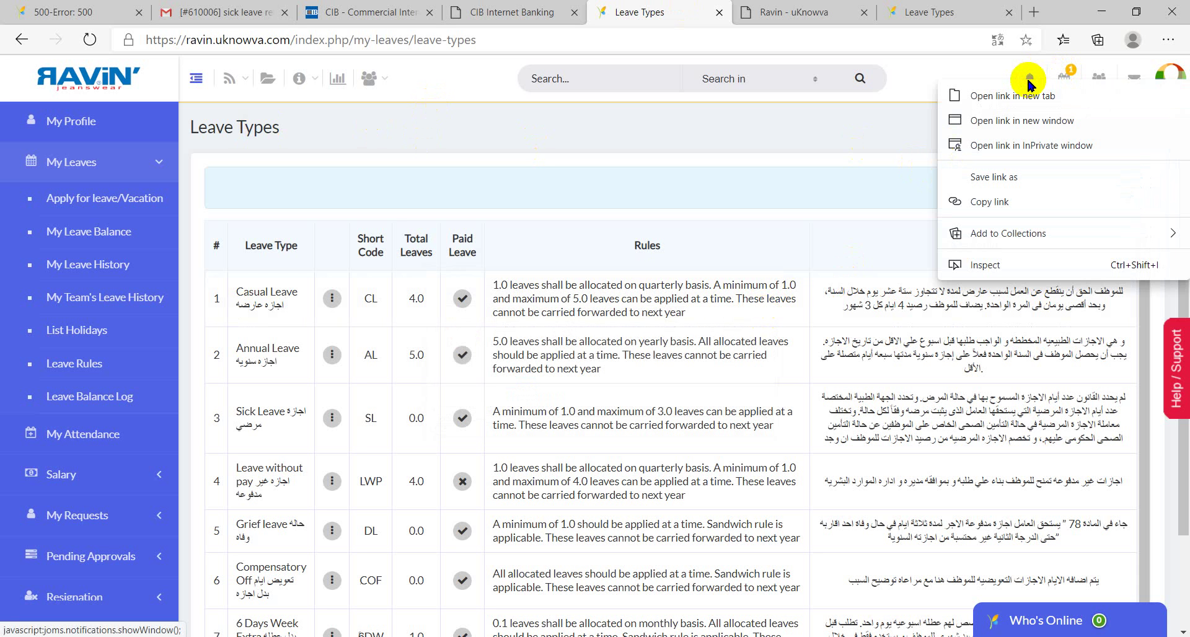
left_click(1027, 80)
left_click(1027, 80)
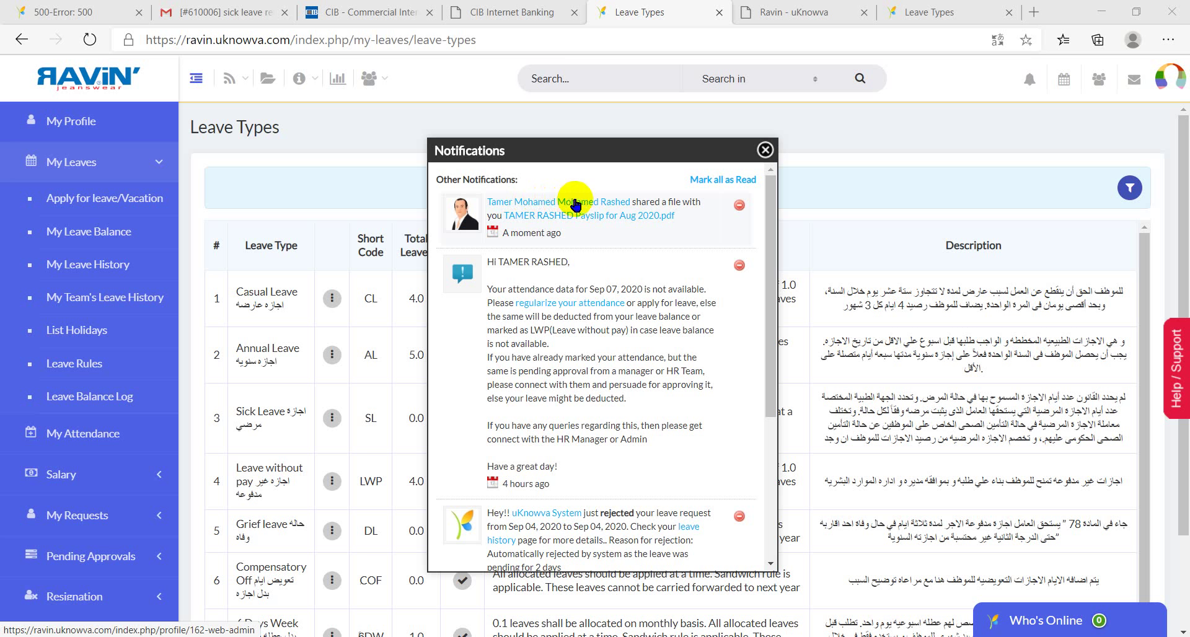
left_click(632, 221)
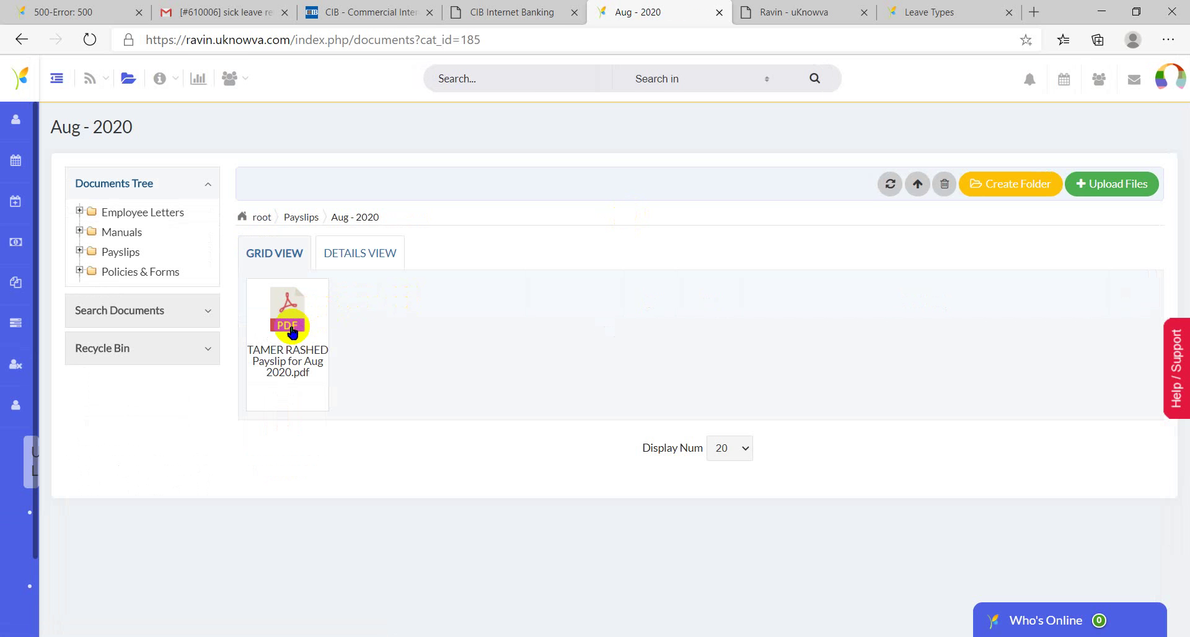
left_click(292, 332)
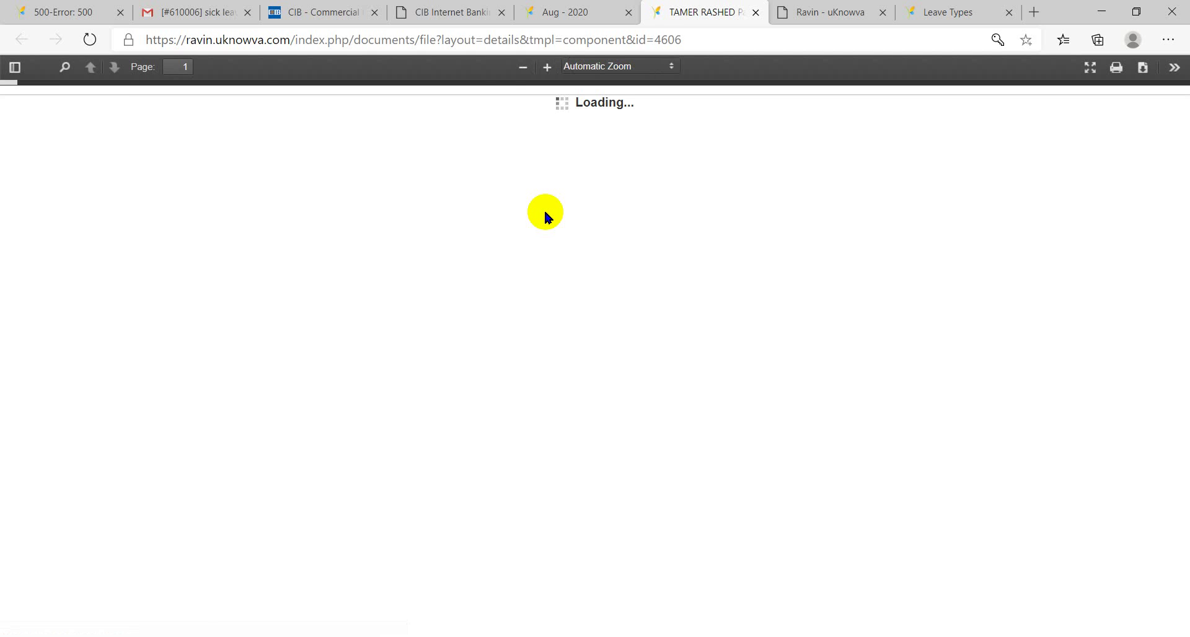
Return to the documents page, go to the employee's own payslips, and open the Aug - 2020 folder
left_click(560, 12)
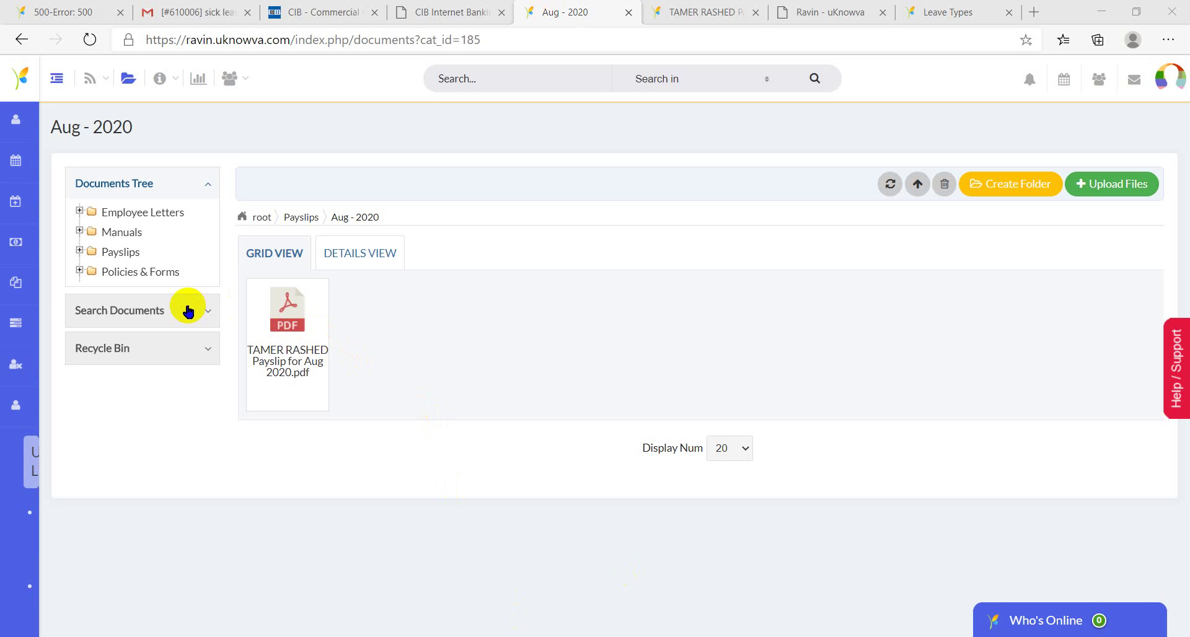
mouse_move(13, 300)
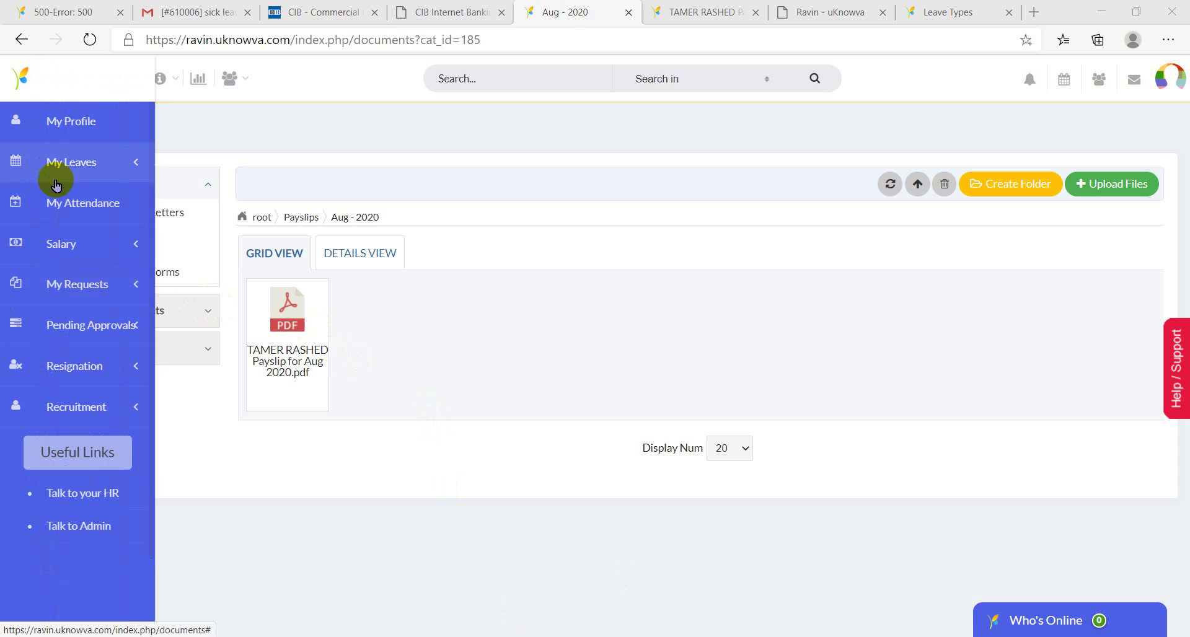
left_click(94, 243)
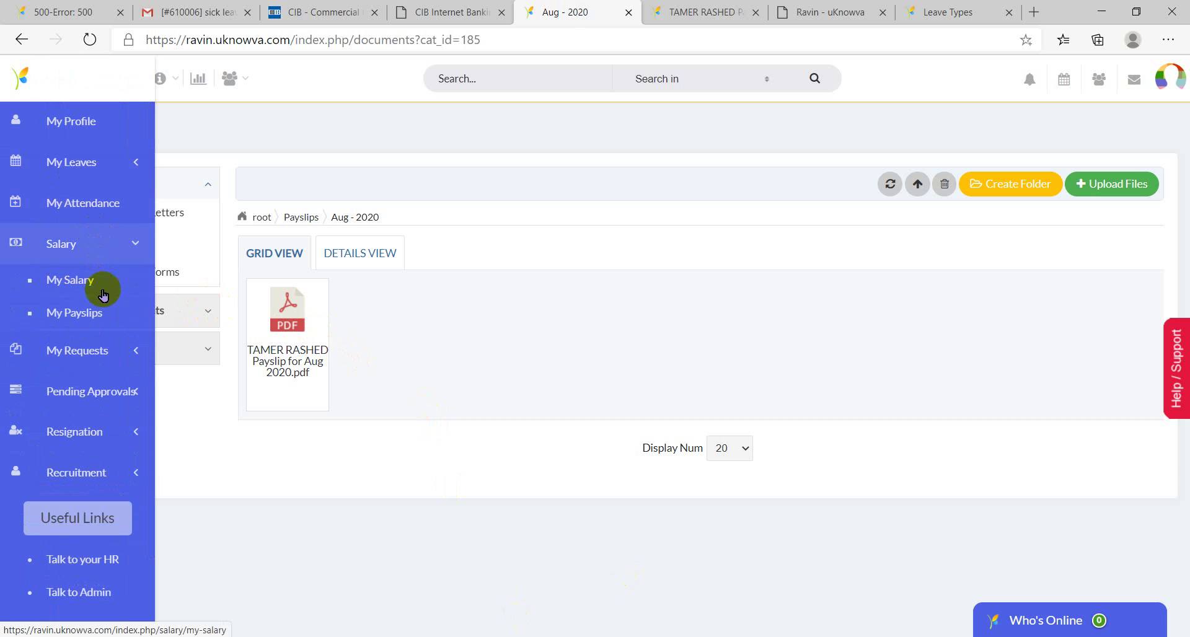
left_click(102, 313)
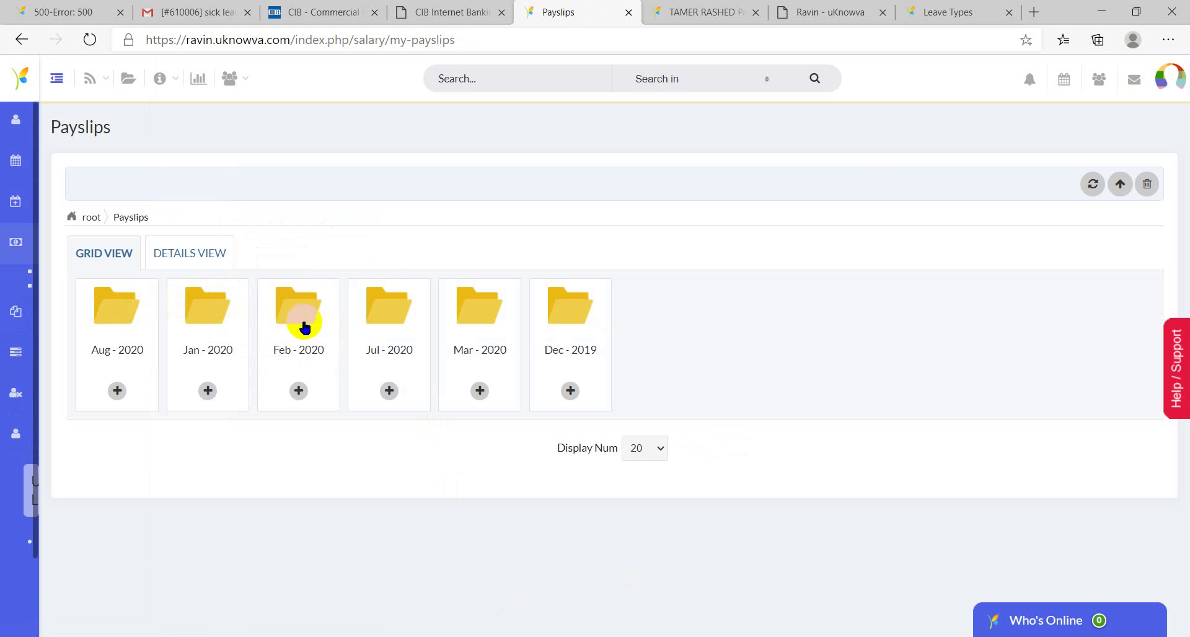
left_click(115, 327)
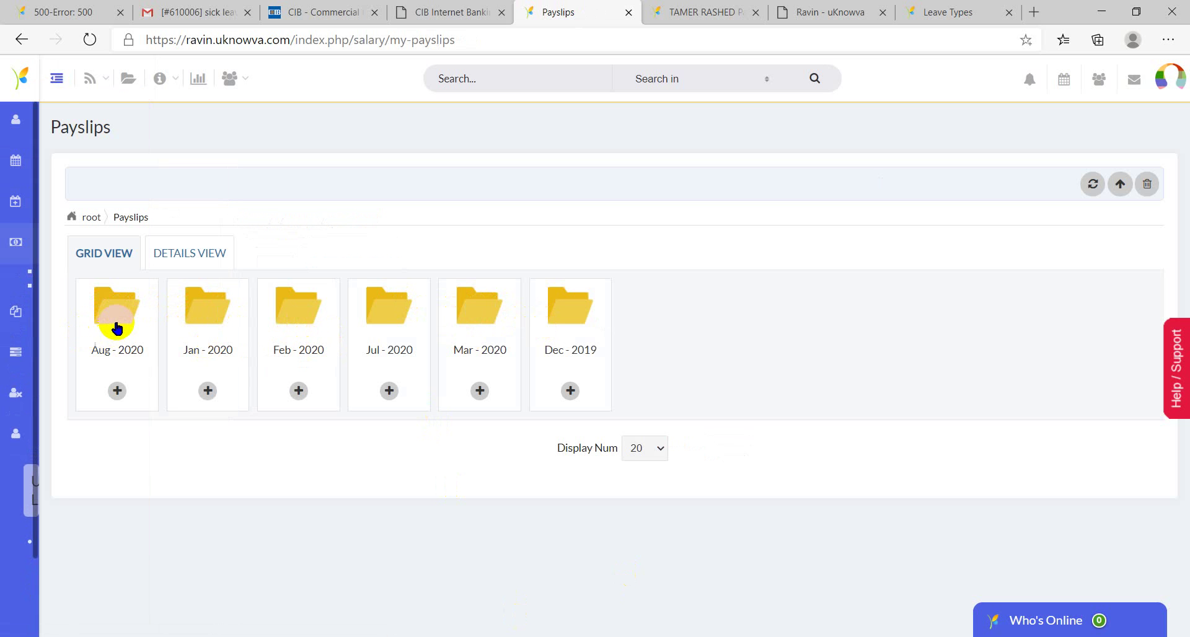